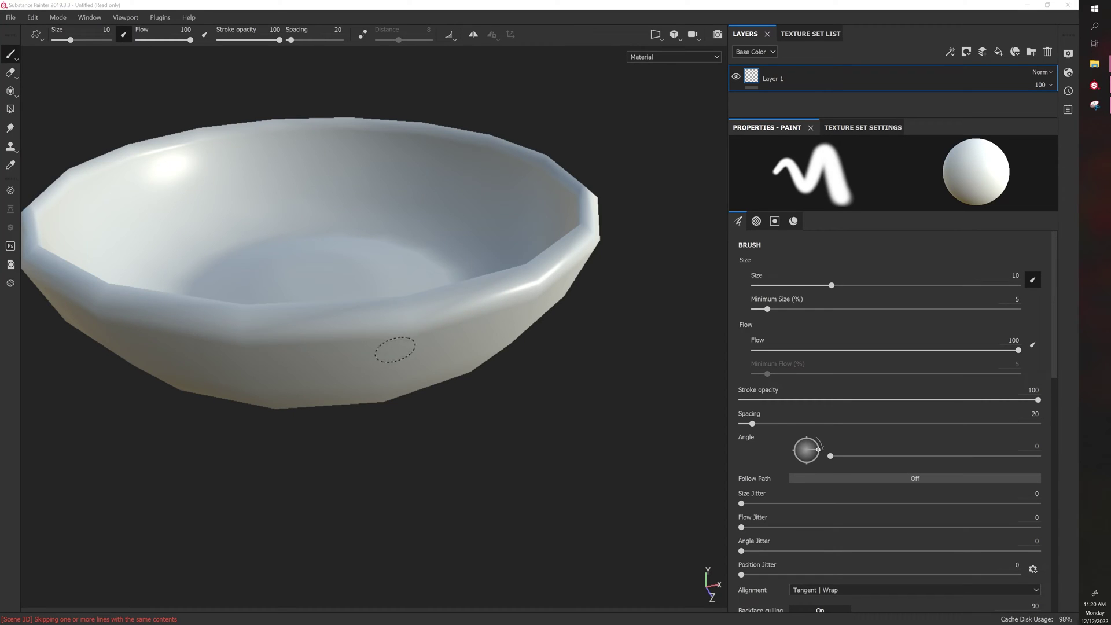
Orbit the camera to look down into the unpainted grey bowl.
mouse_move(193, 422)
alt+mouse_down()
mouse_move(228, 446)
mouse_move(246, 389)
alt+mouse_up()
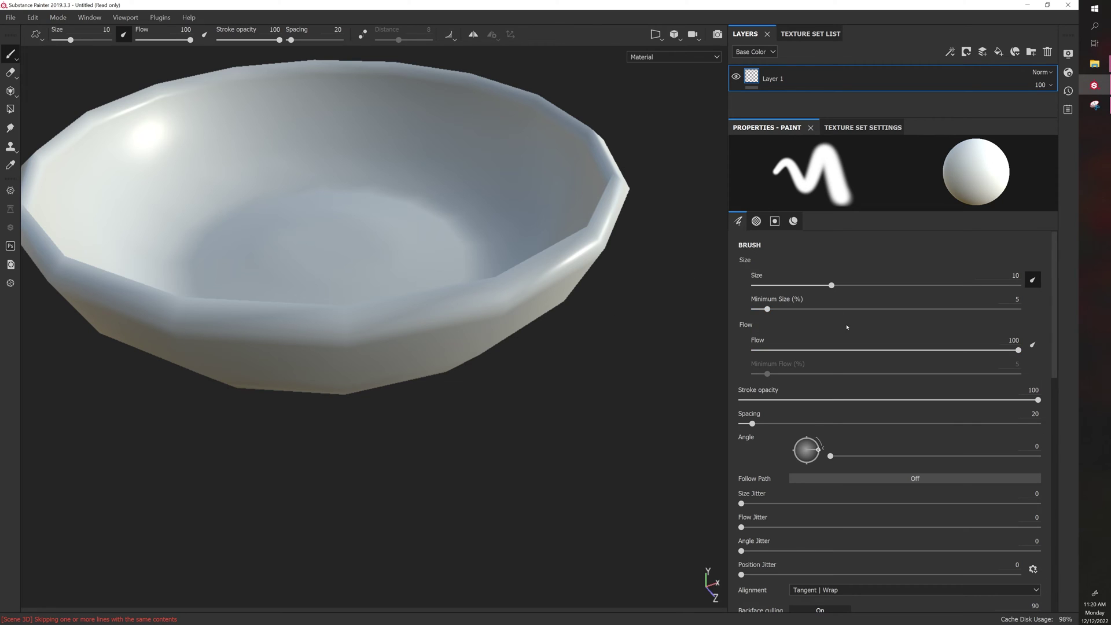
Set the brush's Material Base Color to pure red.
scroll(847, 327, down, 8)
click(809, 490)
click(899, 365)
click(674, 393)
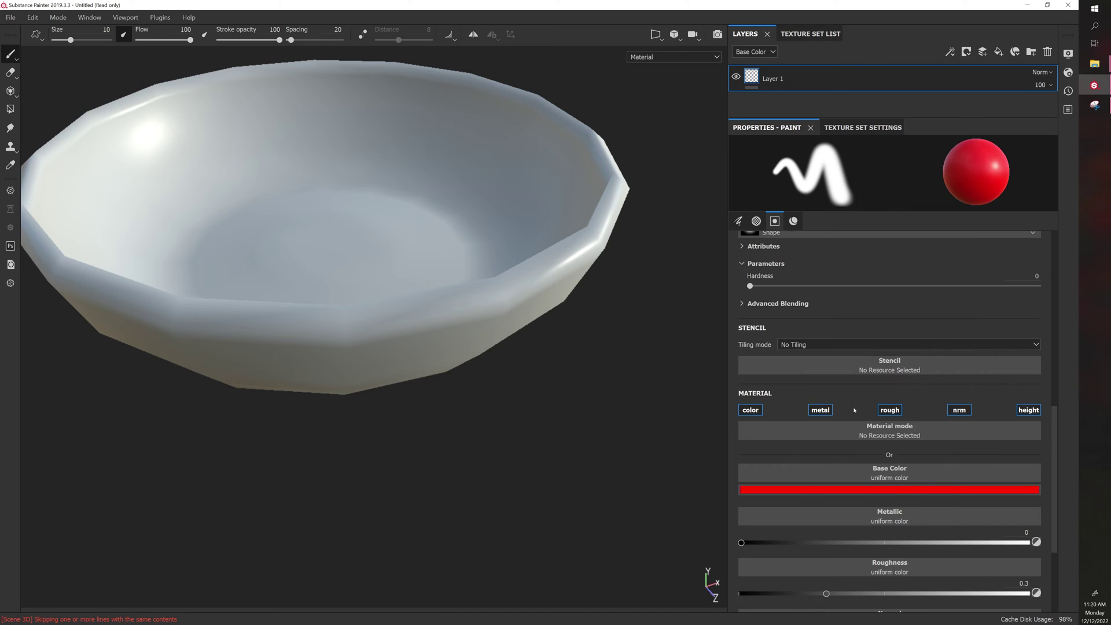
scroll(856, 399, up, 8)
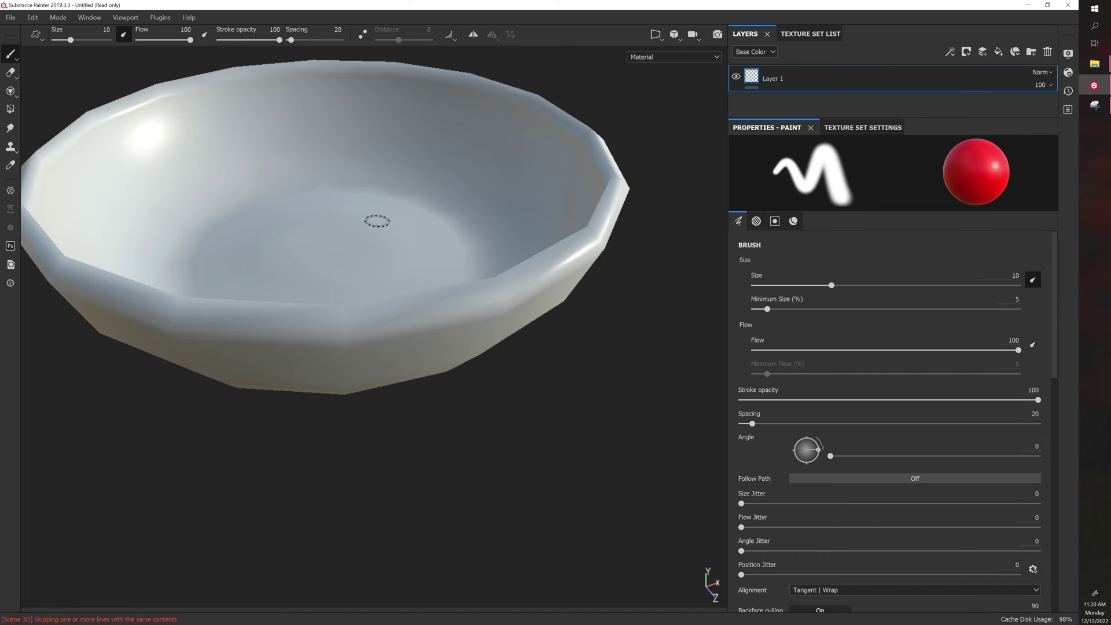
Enlarge the brush to about 24.58 and paint red strokes across the bowl interior.
ctrl+right_drag(376, 221, 405, 221)
drag(241, 188, 256, 241)
alt+drag(125, 426, 129, 459)
mouse_move(228, 248)
mouse_down()
mouse_move(293, 218)
mouse_move(335, 255)
mouse_move(443, 242)
mouse_up()
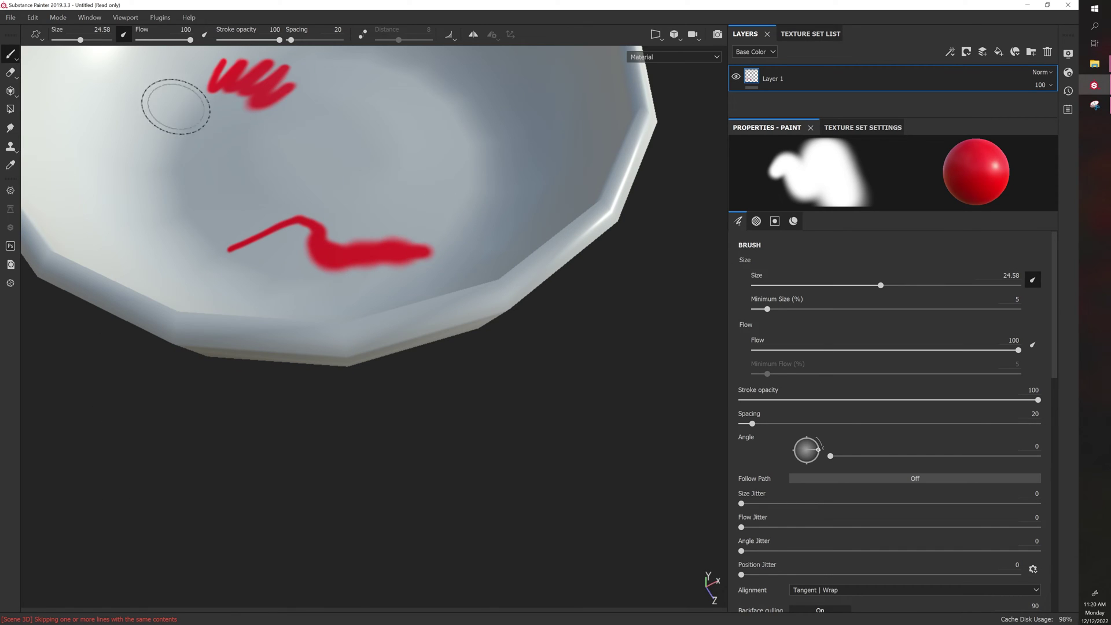
Paint a red blob and sweeping stroke with size pen pressure off, then re-enable it.
click(123, 35)
mouse_move(408, 174)
mouse_down()
mouse_move(397, 179)
mouse_move(457, 170)
mouse_up()
mouse_move(457, 115)
mouse_down()
mouse_move(251, 205)
mouse_move(168, 226)
mouse_up()
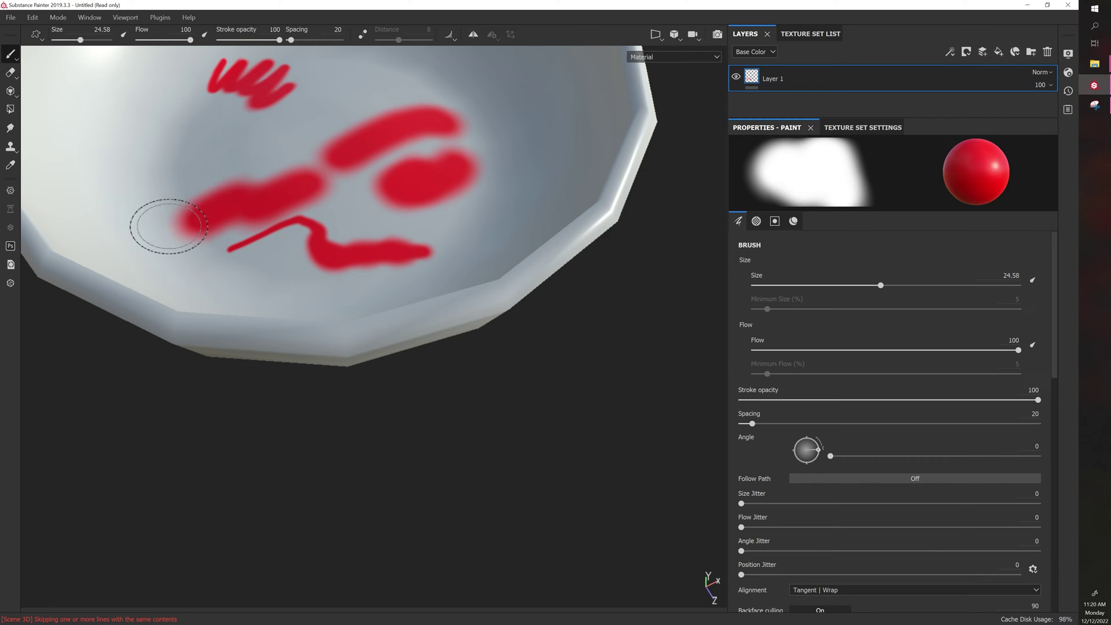
click(123, 36)
click(123, 36)
click(1032, 281)
click(1032, 281)
click(1033, 280)
Set brush Size 20 and Minimum Size 5%, then paint red zigzags near the rim.
mouse_move(767, 309)
mouse_down()
mouse_move(910, 314)
mouse_move(810, 311)
mouse_up()
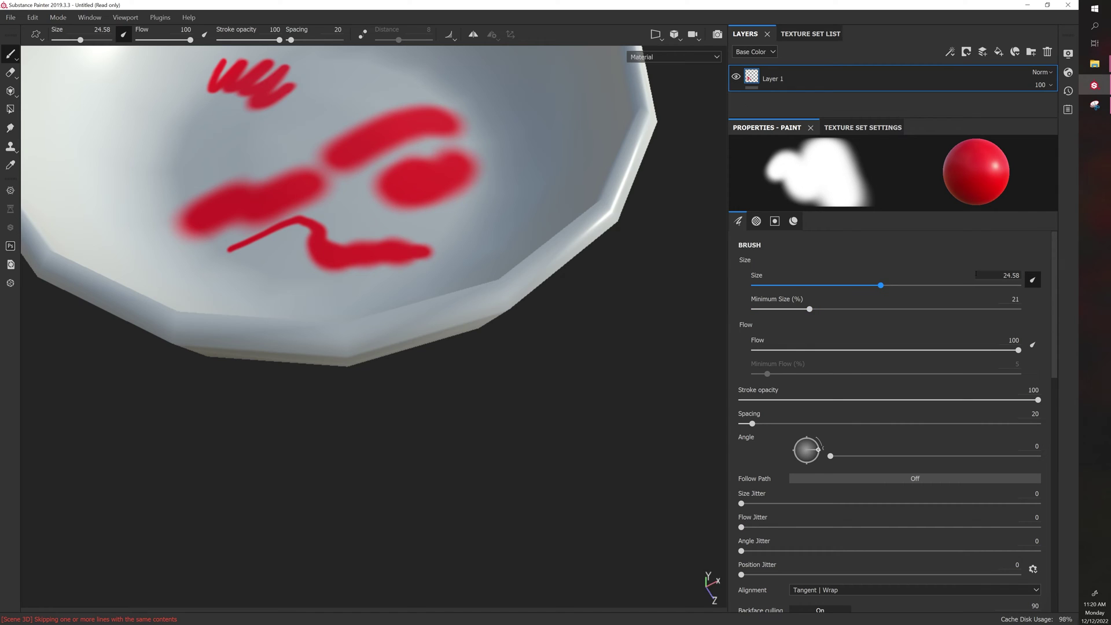
text(20)
key(Tab)
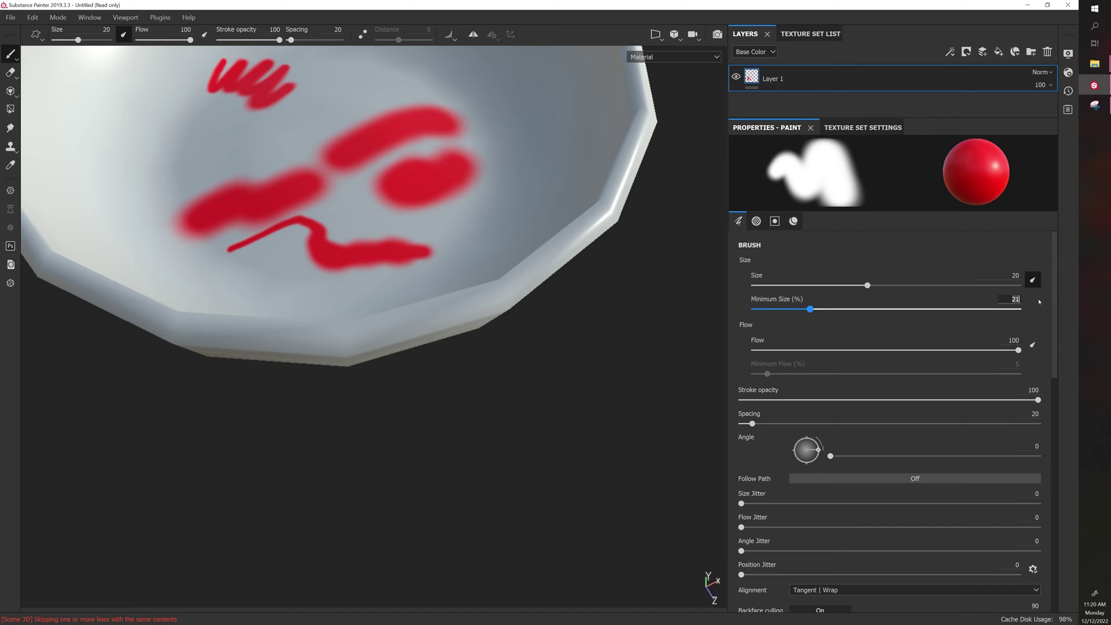
text(5)
key(Return)
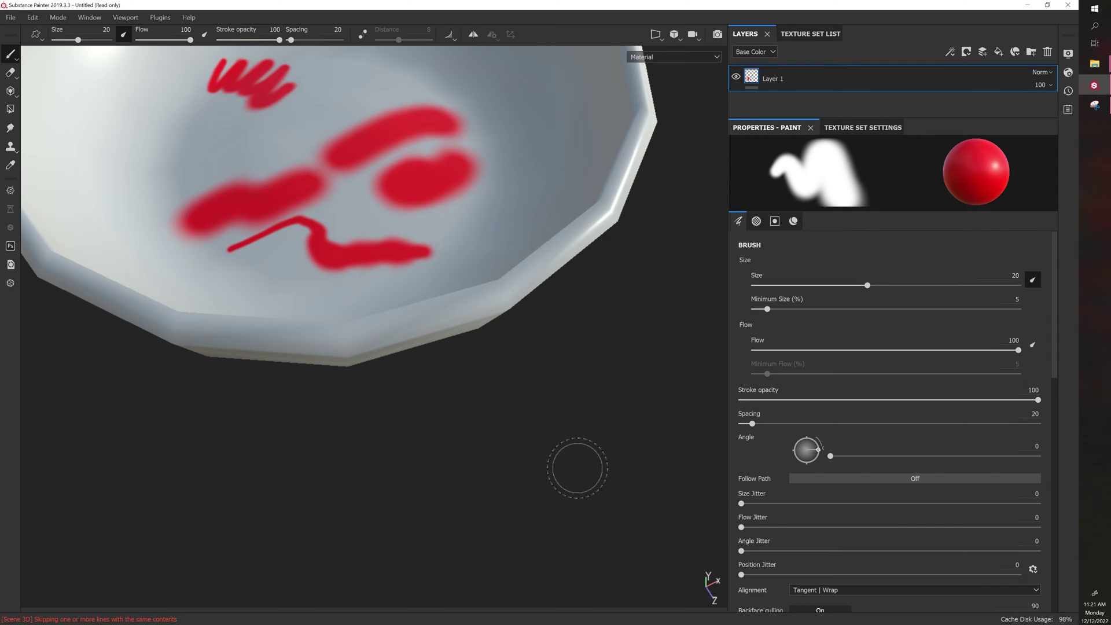
mouse_move(495, 235)
mouse_down()
mouse_move(474, 266)
mouse_move(512, 256)
mouse_up()
drag(566, 135, 493, 205)
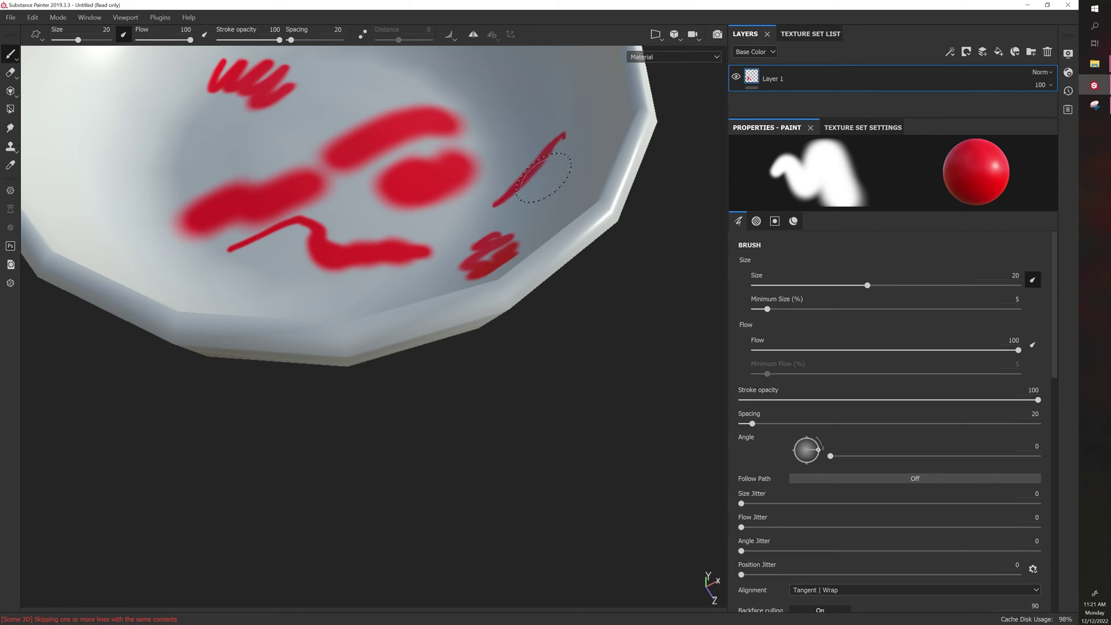
mouse_move(572, 171)
mouse_down()
mouse_move(549, 213)
mouse_move(574, 212)
mouse_up()
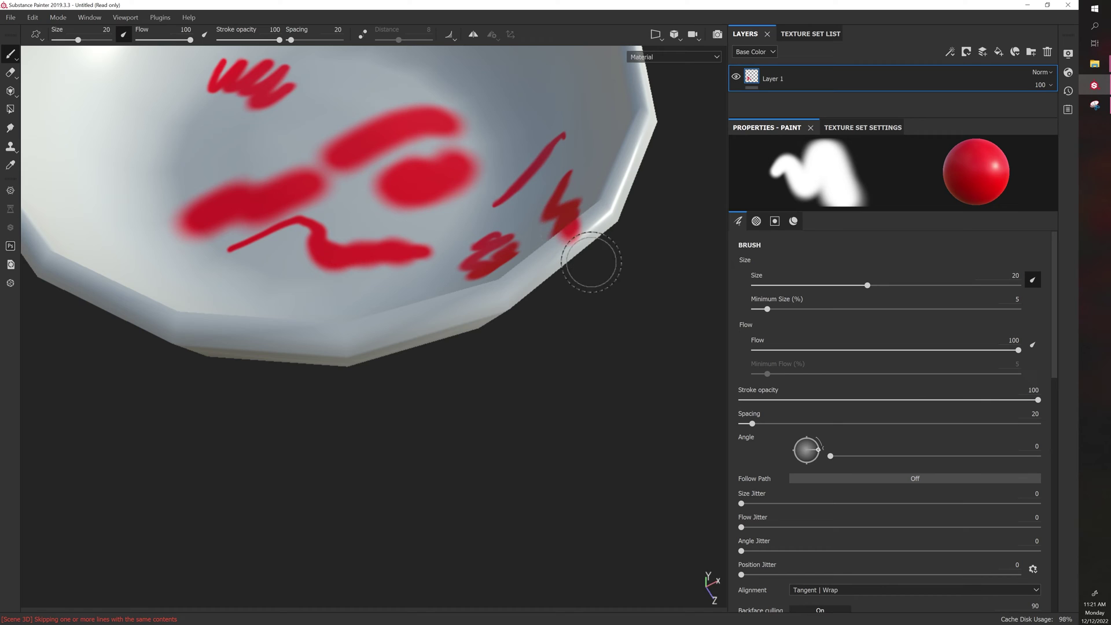
Lower Minimum Size to 0, paint two long strokes down the left, toggle Layer 1 visibility.
drag(767, 309, 754, 310)
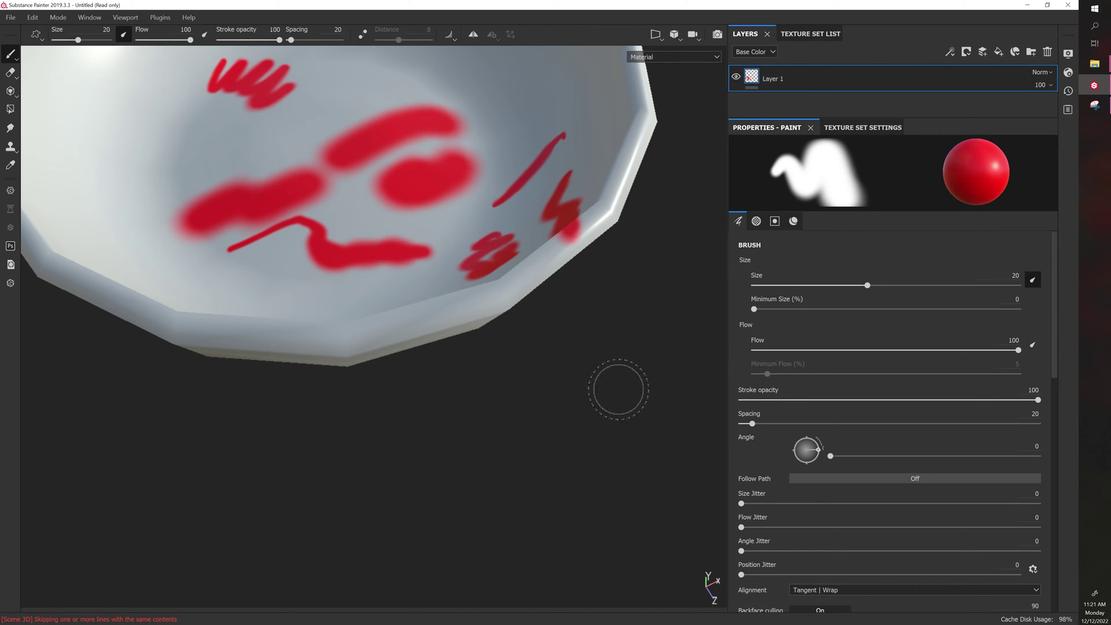
scroll(578, 400, down, 1)
mouse_move(195, 156)
mouse_down()
mouse_move(135, 236)
mouse_move(124, 272)
mouse_up()
mouse_move(240, 144)
mouse_down()
mouse_move(198, 185)
mouse_move(147, 281)
mouse_up()
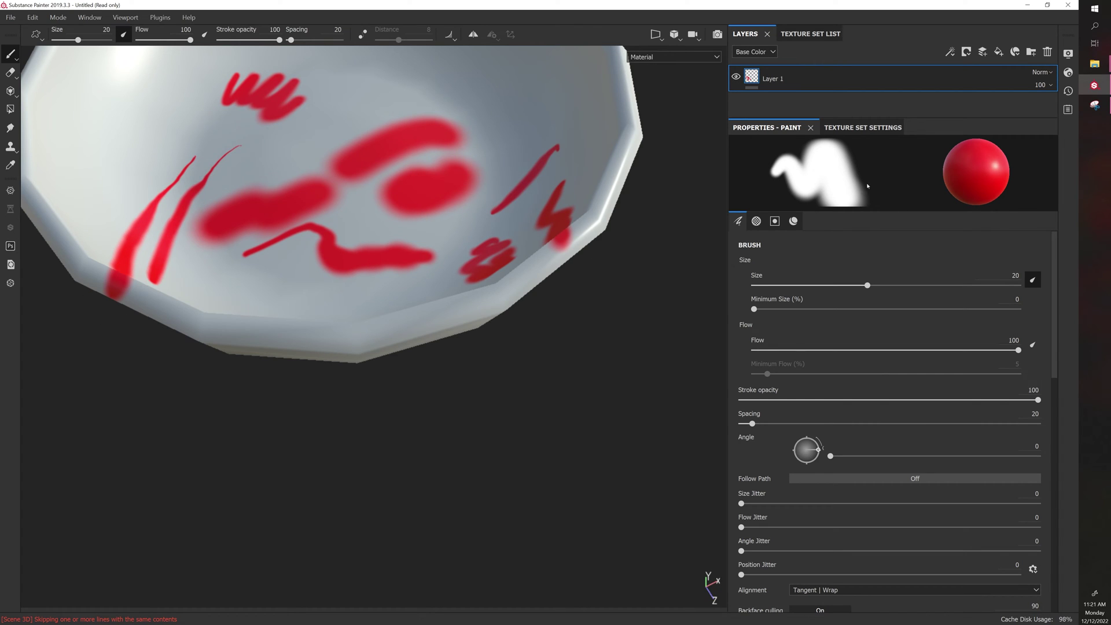
click(736, 78)
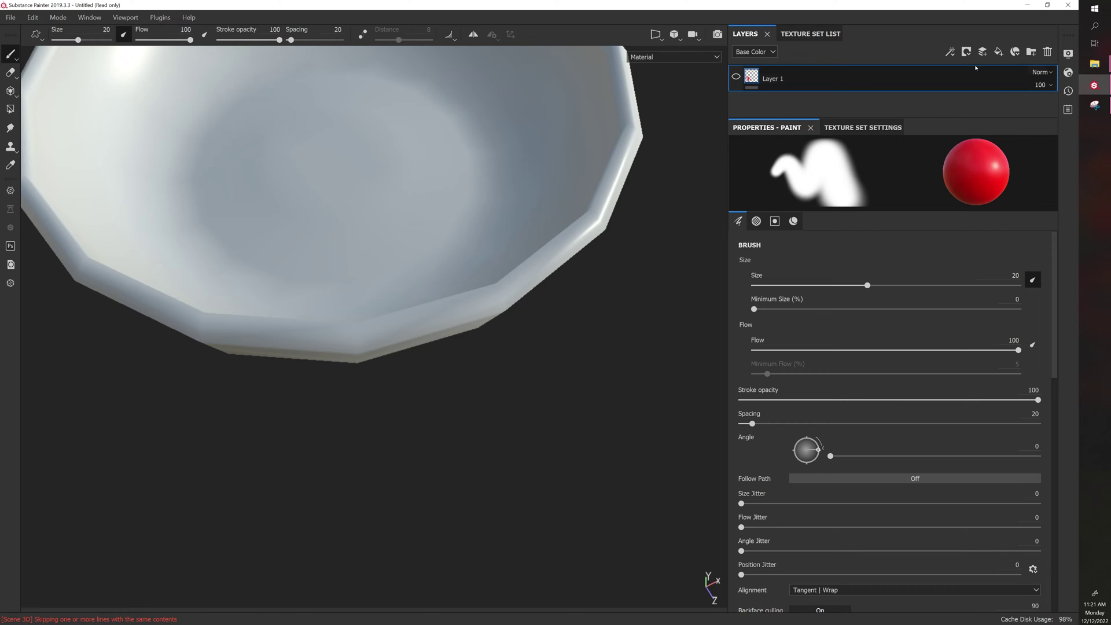
click(736, 77)
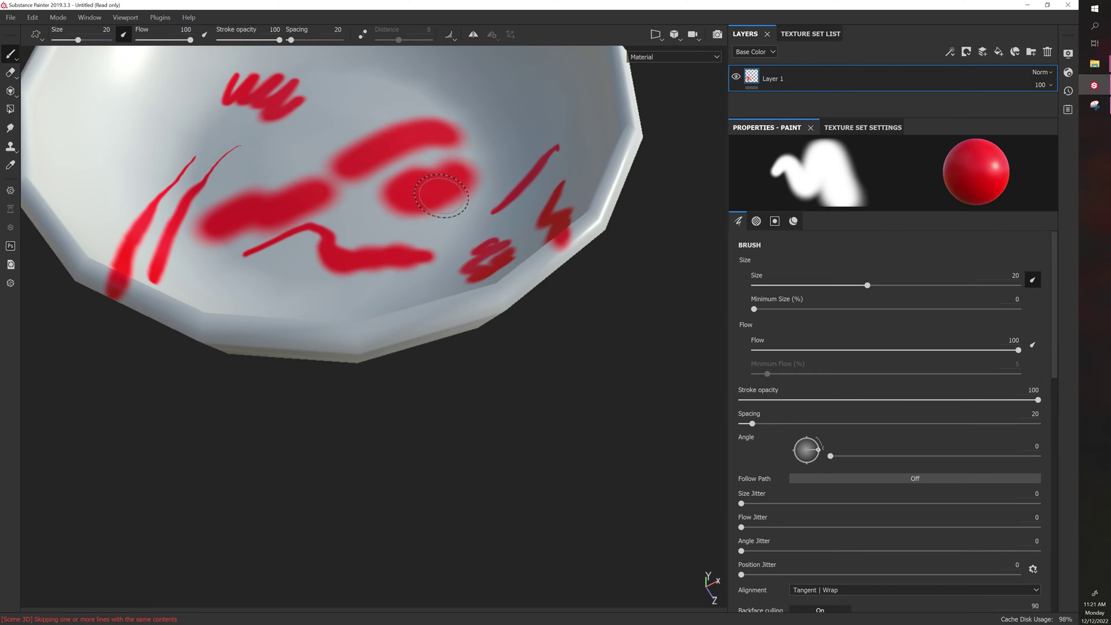
Set Minimum Size 4 and brush size about 50, then paint a broad lower-bowl stroke.
alt+drag(405, 191, 286, 235)
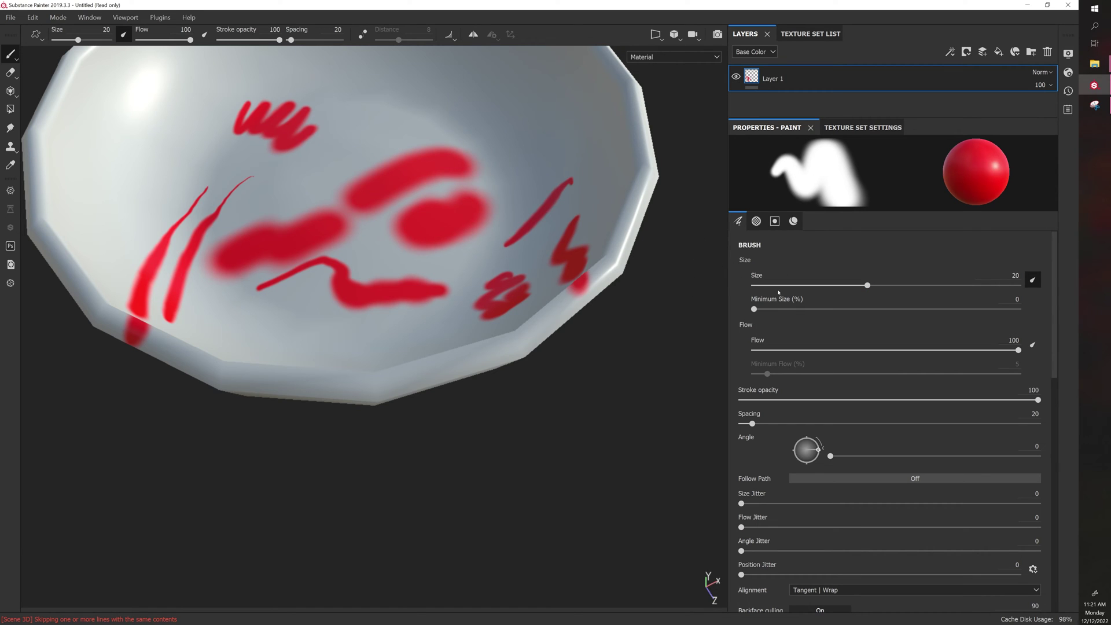
drag(755, 309, 764, 309)
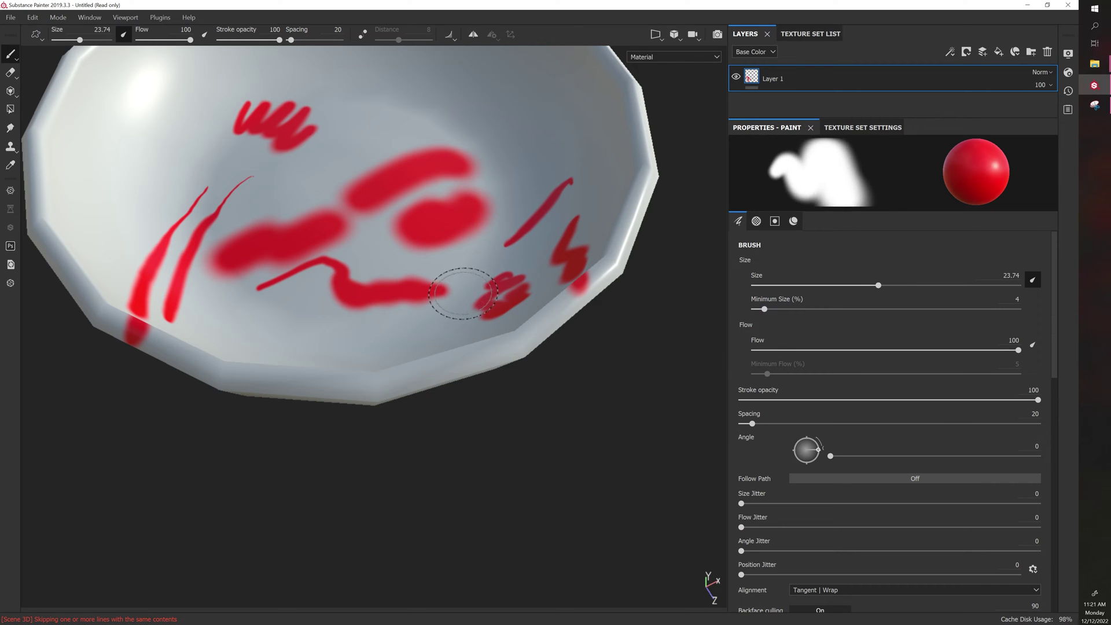
mouse_move(374, 349)
ctrl+right_down()
mouse_move(402, 350)
mouse_move(380, 351)
ctrl+right_up()
mouse_move(367, 360)
mouse_down()
mouse_move(404, 340)
mouse_move(247, 325)
mouse_move(335, 364)
mouse_up()
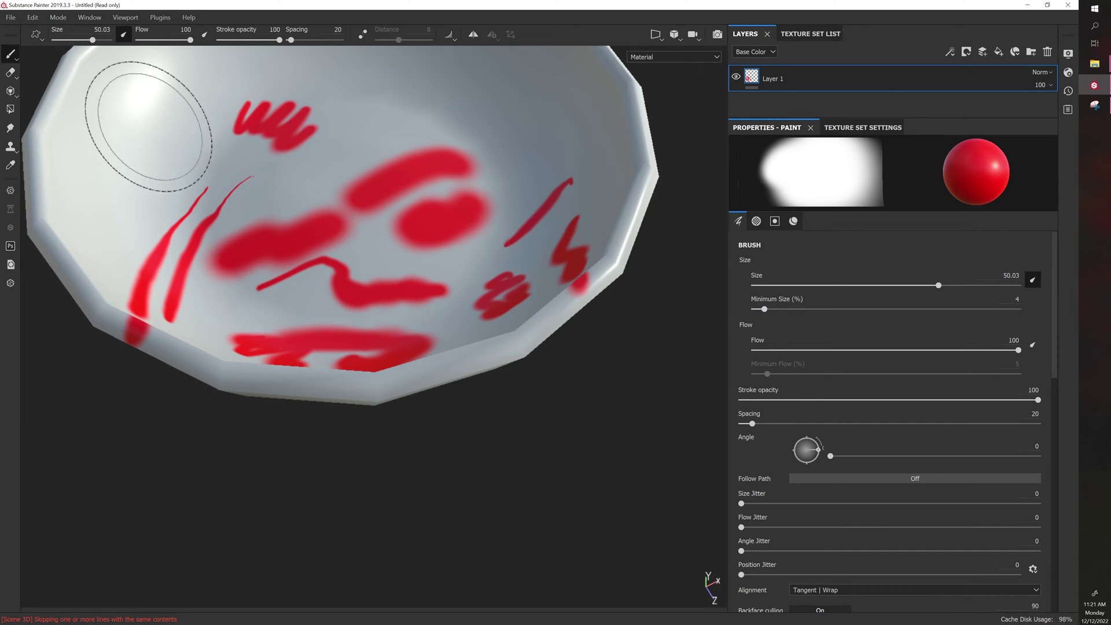
Shrink the brush to 9.43 and lower Flow to 6.
mouse_move(566, 339)
alt+mouse_down()
mouse_move(504, 384)
mouse_move(509, 391)
alt+mouse_up()
ctrl+right_drag(515, 191, 466, 194)
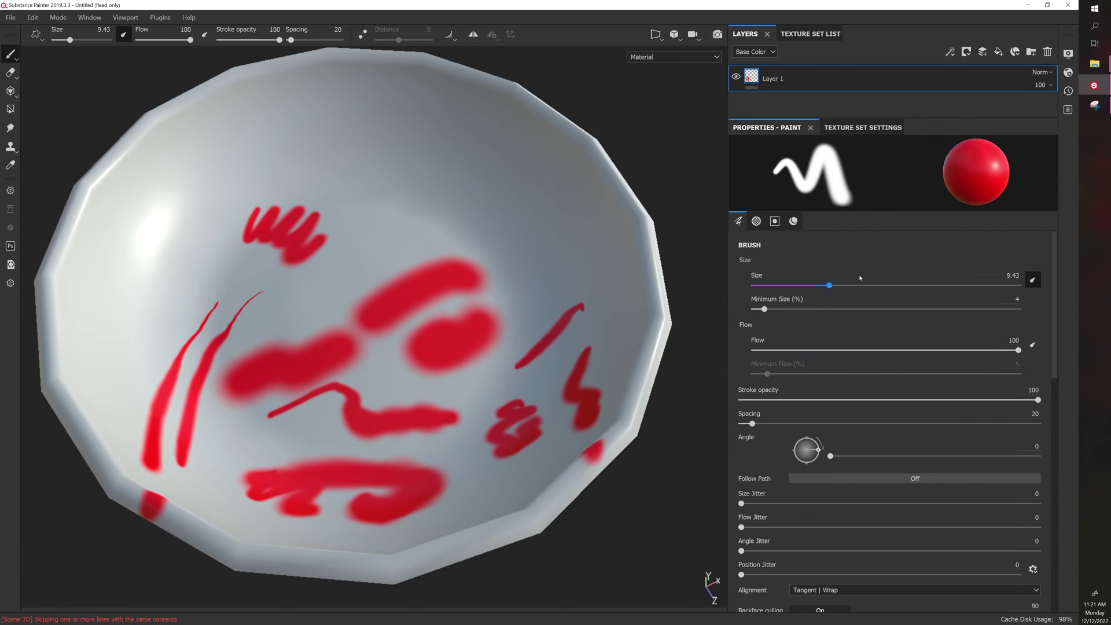
mouse_move(1018, 351)
mouse_down()
mouse_move(876, 353)
mouse_move(901, 354)
mouse_up()
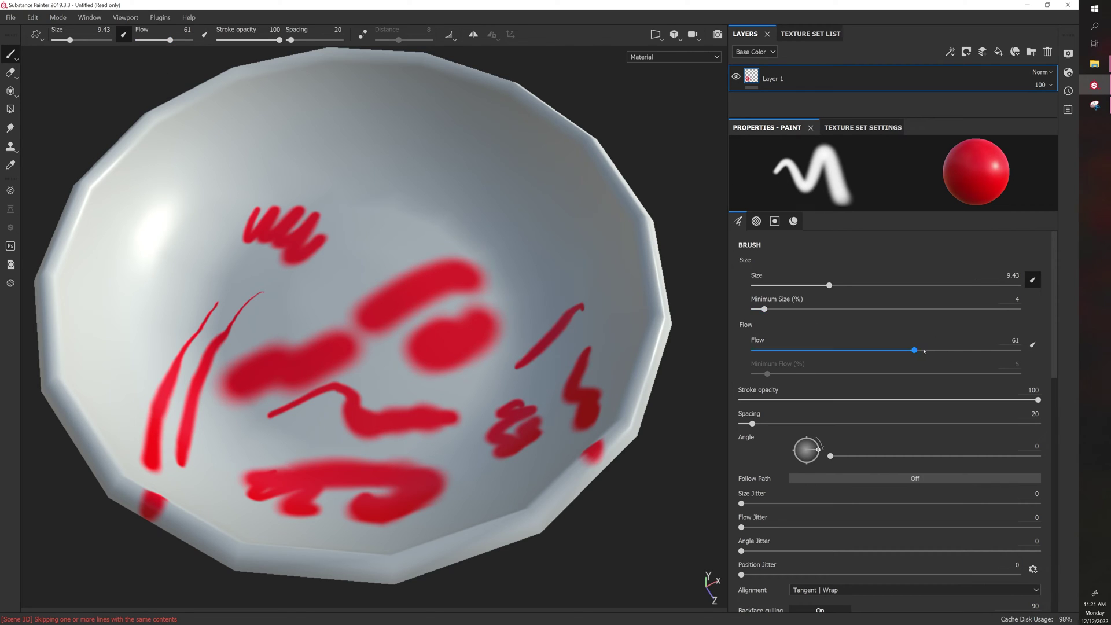
drag(916, 350, 802, 350)
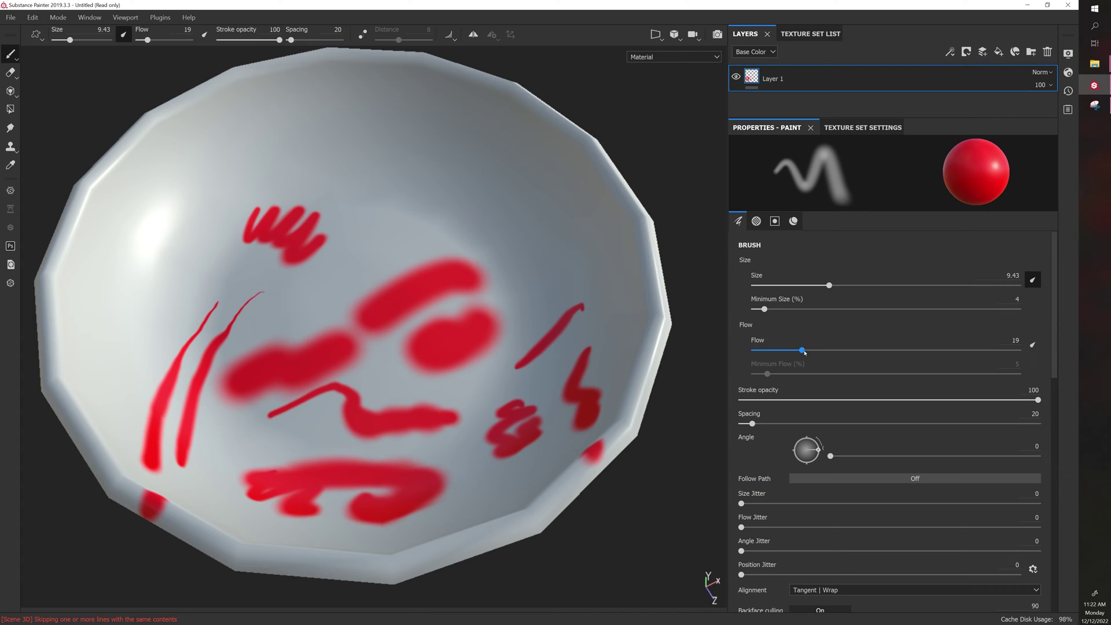
drag(804, 352, 768, 350)
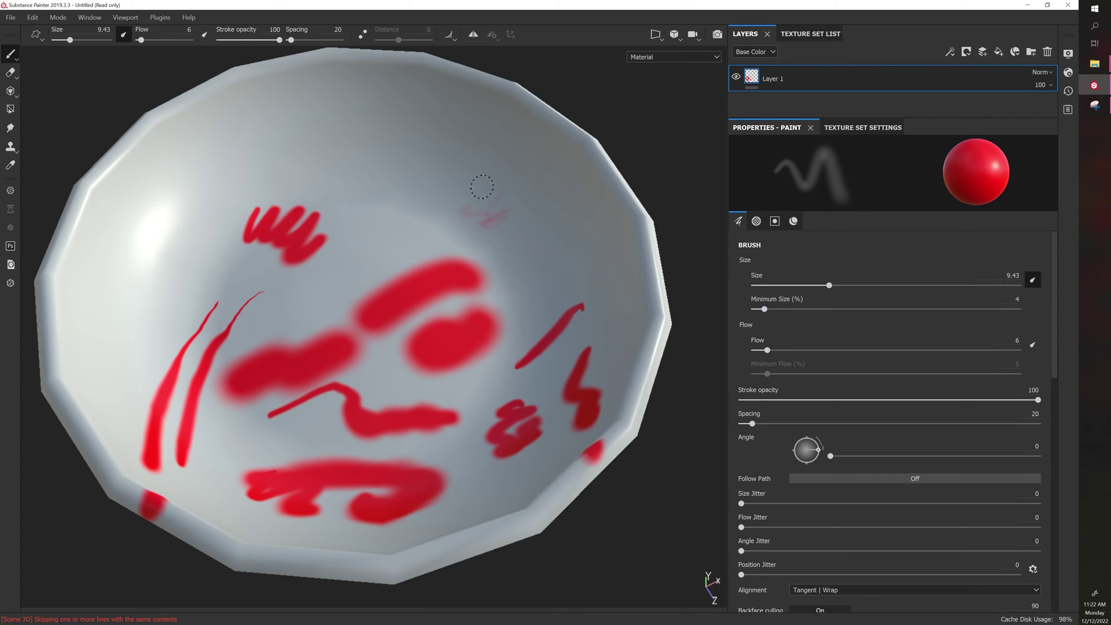
Enlarge the brush to 27.8, paint faint pink strokes near the rim, then restore Flow 100.
mouse_move(458, 138)
ctrl+right_down()
mouse_move(461, 154)
mouse_move(449, 149)
ctrl+right_up()
mouse_move(443, 152)
mouse_down()
mouse_move(419, 174)
mouse_move(418, 197)
mouse_move(441, 149)
mouse_move(421, 161)
mouse_move(381, 144)
mouse_move(323, 148)
mouse_move(235, 173)
mouse_move(331, 132)
mouse_move(256, 150)
mouse_move(215, 177)
mouse_move(290, 116)
mouse_up()
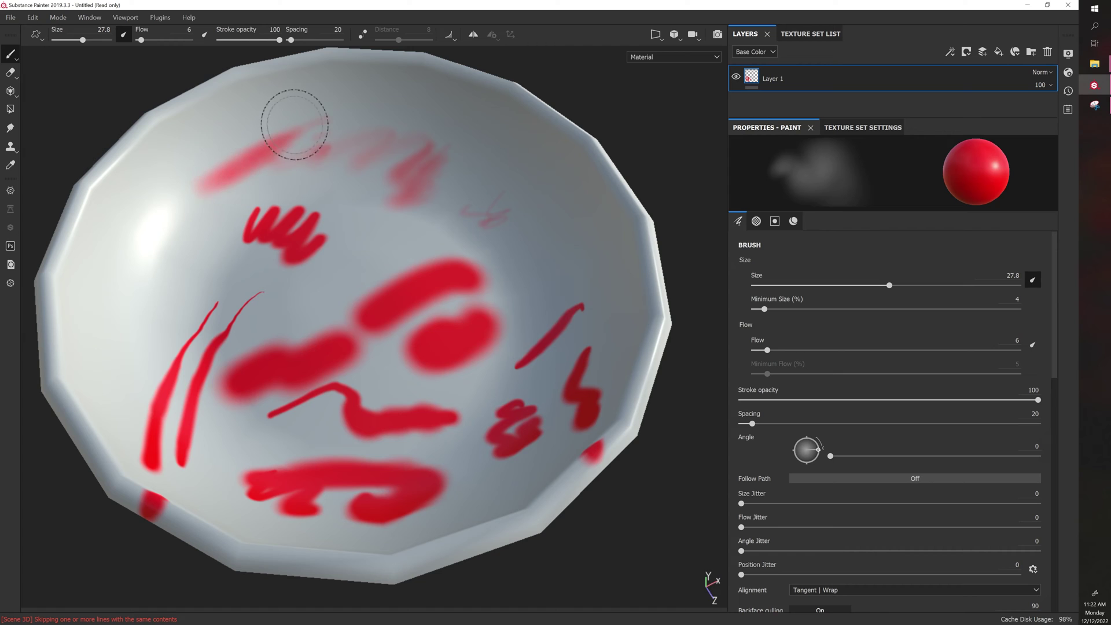
drag(179, 251, 183, 250)
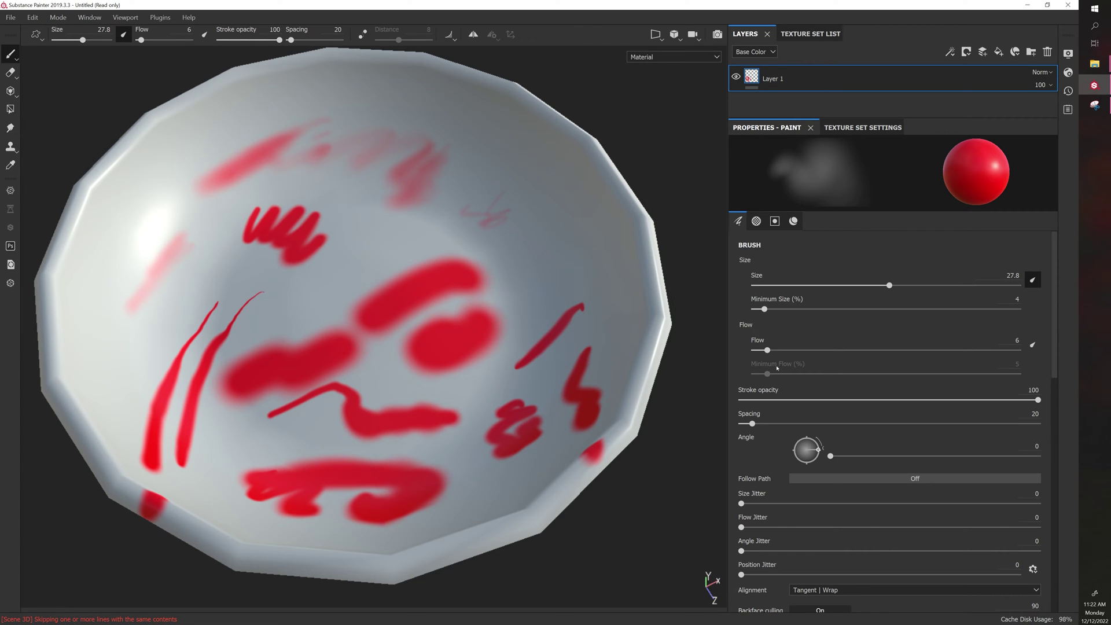
drag(774, 351, 1020, 350)
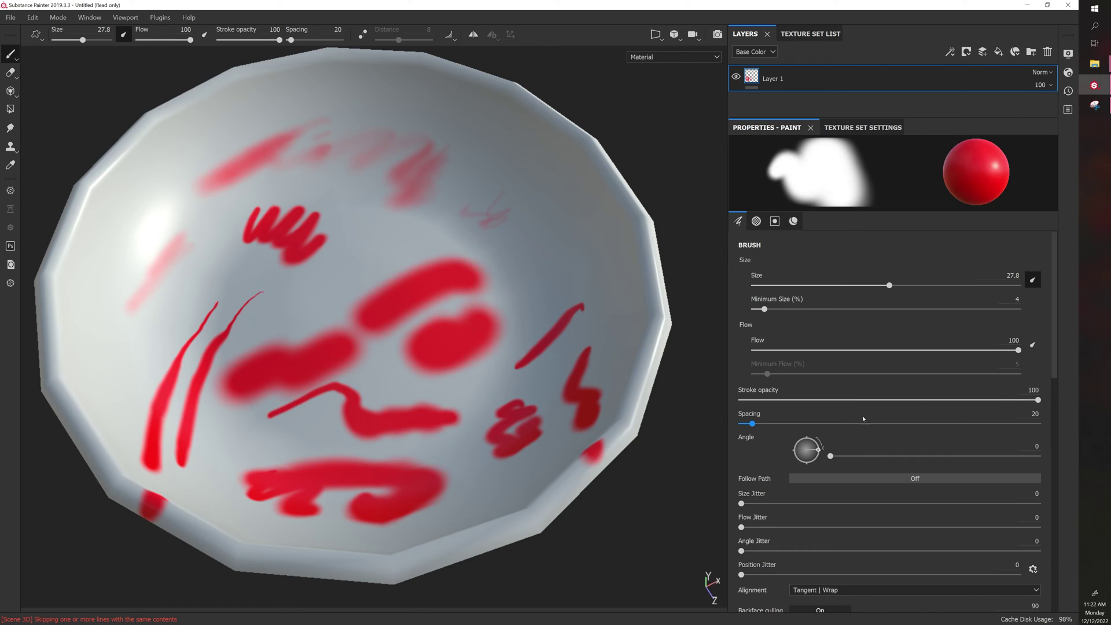
Lower stroke opacity to about 45 and paint a wavy stroke down the left wall at size 10.7.
drag(1028, 400, 874, 399)
drag(890, 285, 730, 281)
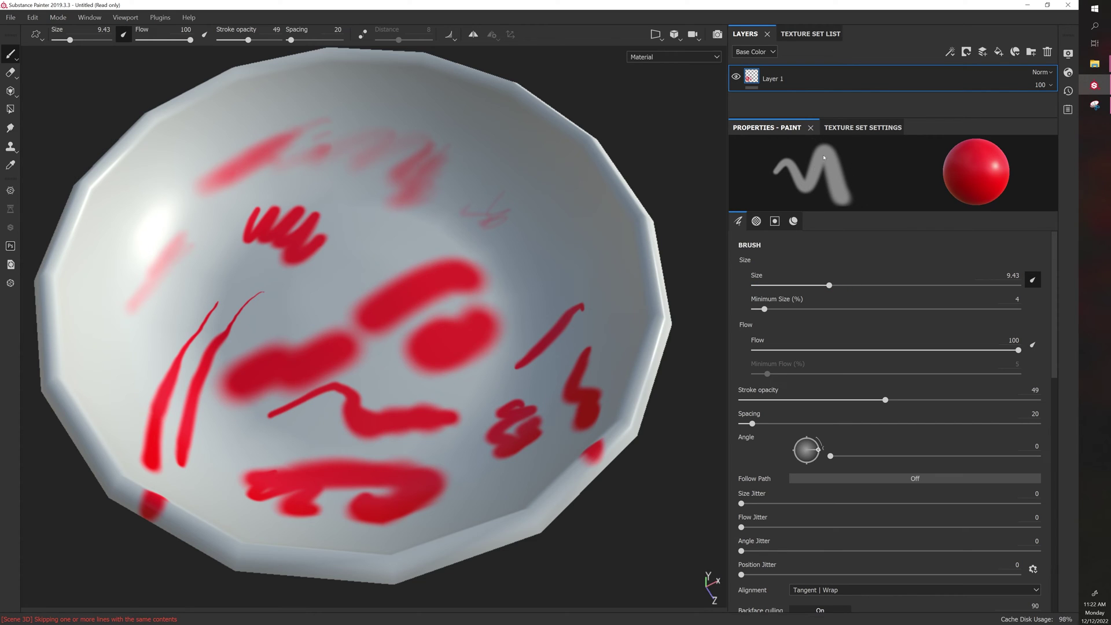
key(bracketright)
mouse_move(98, 291)
mouse_down()
mouse_move(94, 376)
mouse_move(121, 355)
mouse_up()
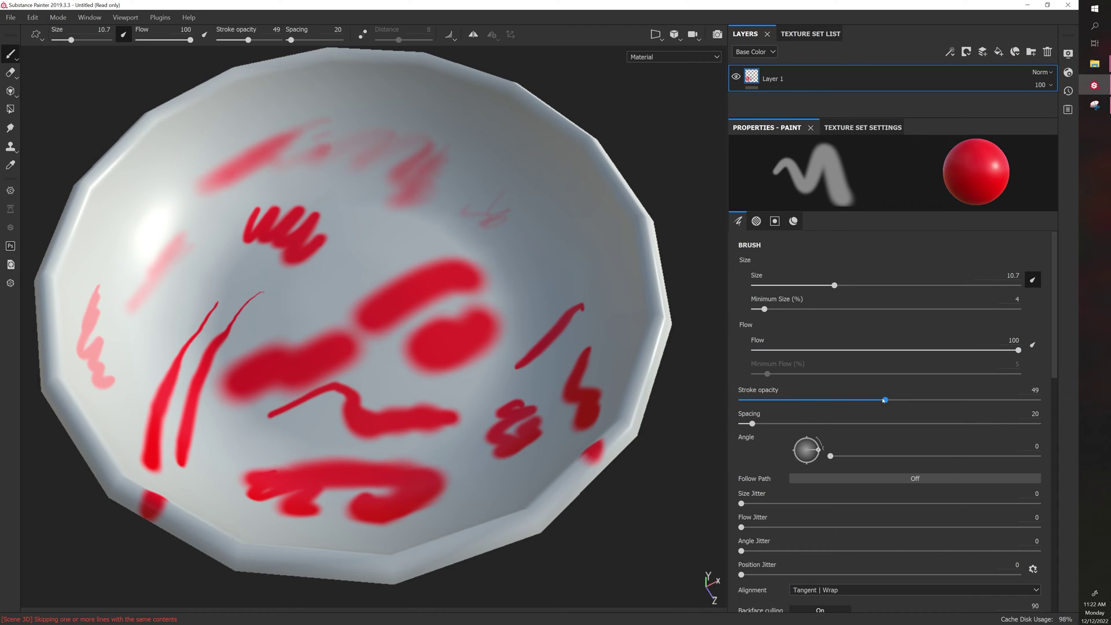
Set Stroke opacity to 68 and Flow to 32.
mouse_move(885, 399)
mouse_down()
mouse_move(1024, 400)
mouse_move(955, 400)
mouse_up()
mouse_move(994, 342)
mouse_down()
mouse_move(826, 350)
mouse_move(837, 350)
mouse_up()
mouse_move(954, 400)
mouse_down()
mouse_move(970, 400)
mouse_move(942, 400)
mouse_up()
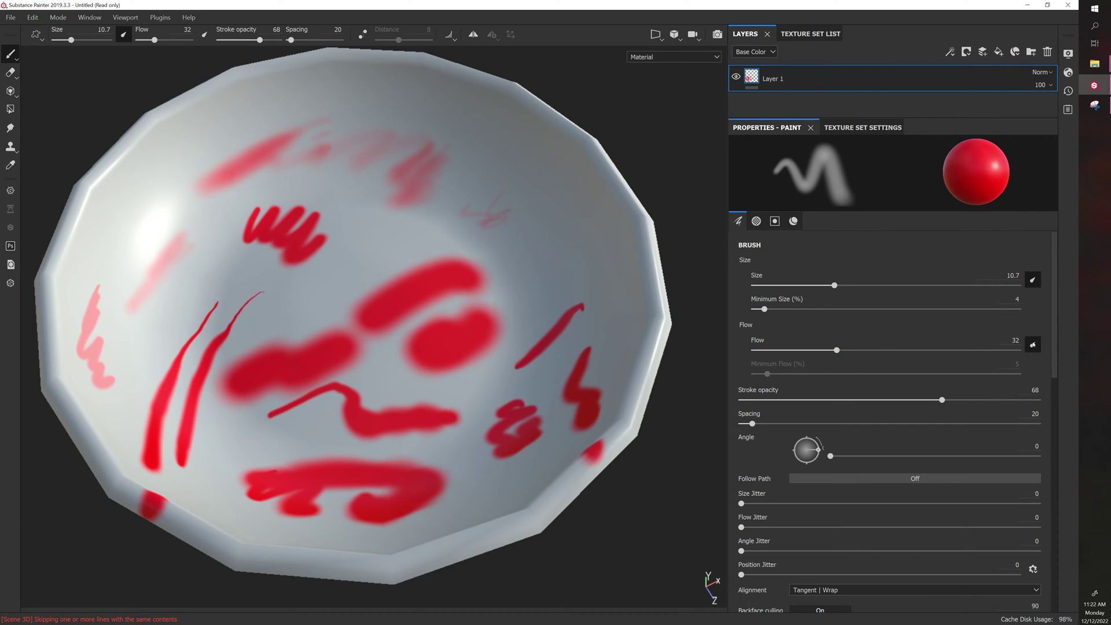
Toggle flow pen pressure, enlarge the brush to 14.99, and paint two faint pink strokes.
click(1033, 344)
click(206, 34)
click(206, 34)
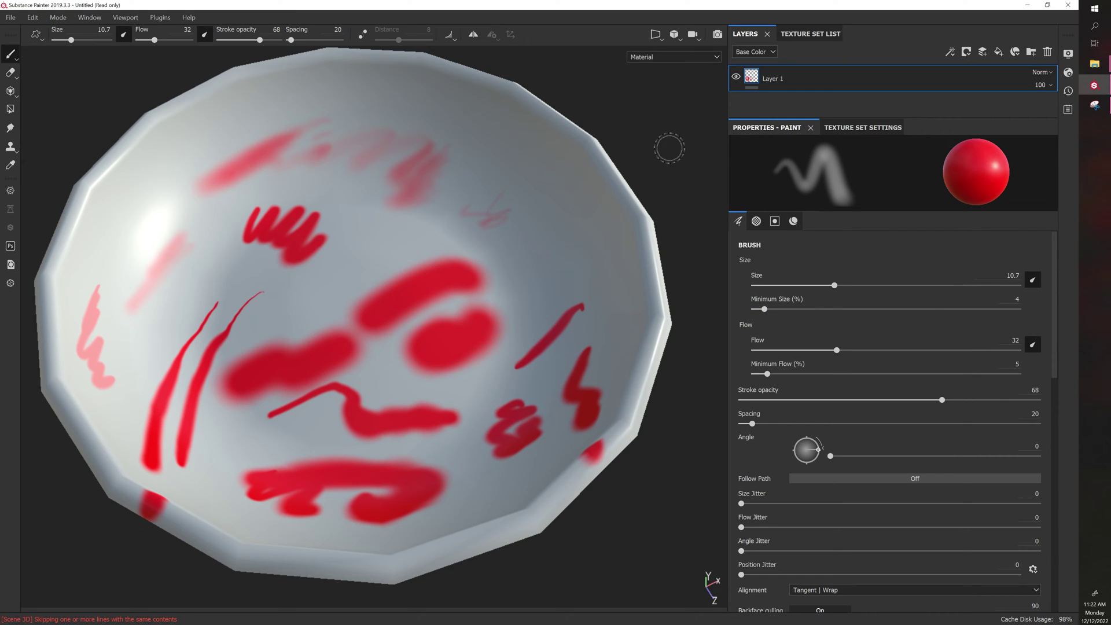
ctrl+right_drag(339, 241, 369, 241)
drag(368, 241, 293, 329)
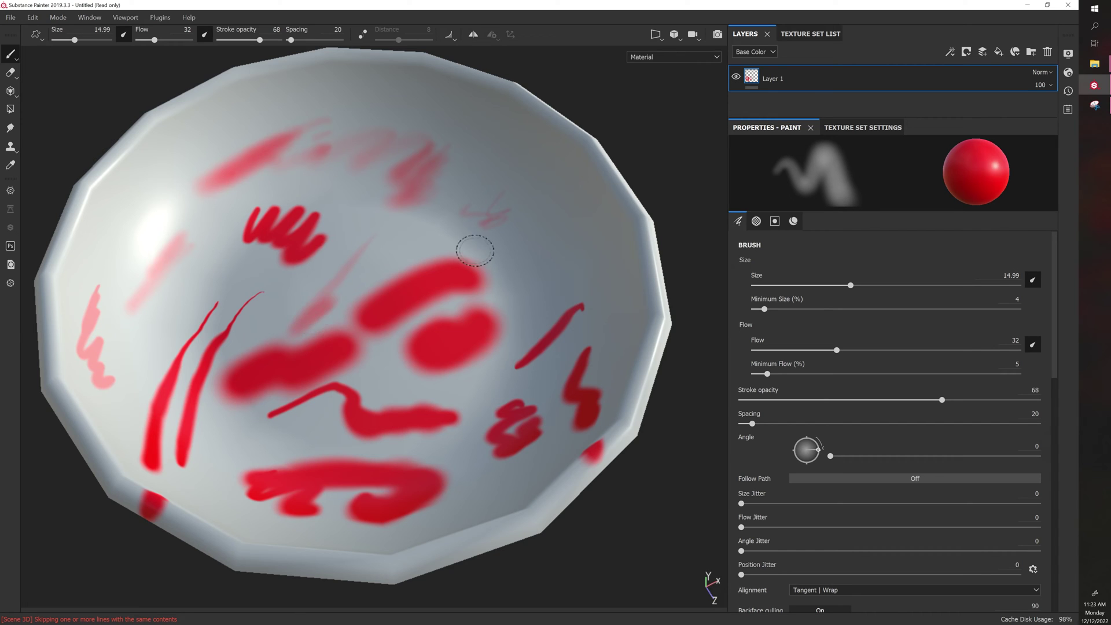
drag(557, 255, 543, 277)
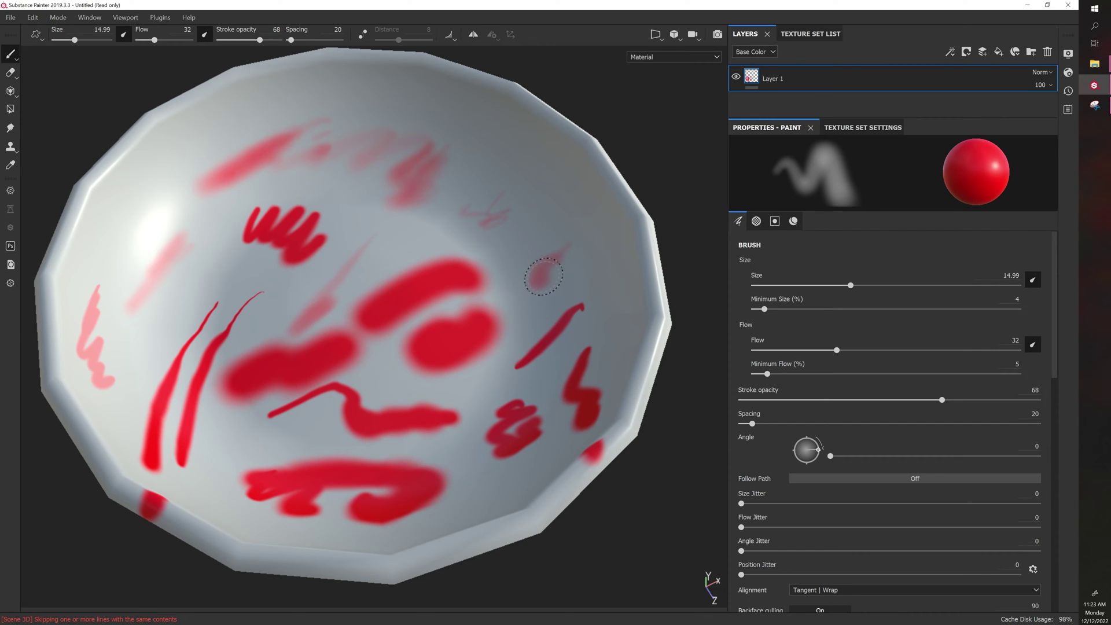
Raise Flow and Stroke opacity to 100 and paint two long red strokes down the left side.
drag(154, 40, 185, 41)
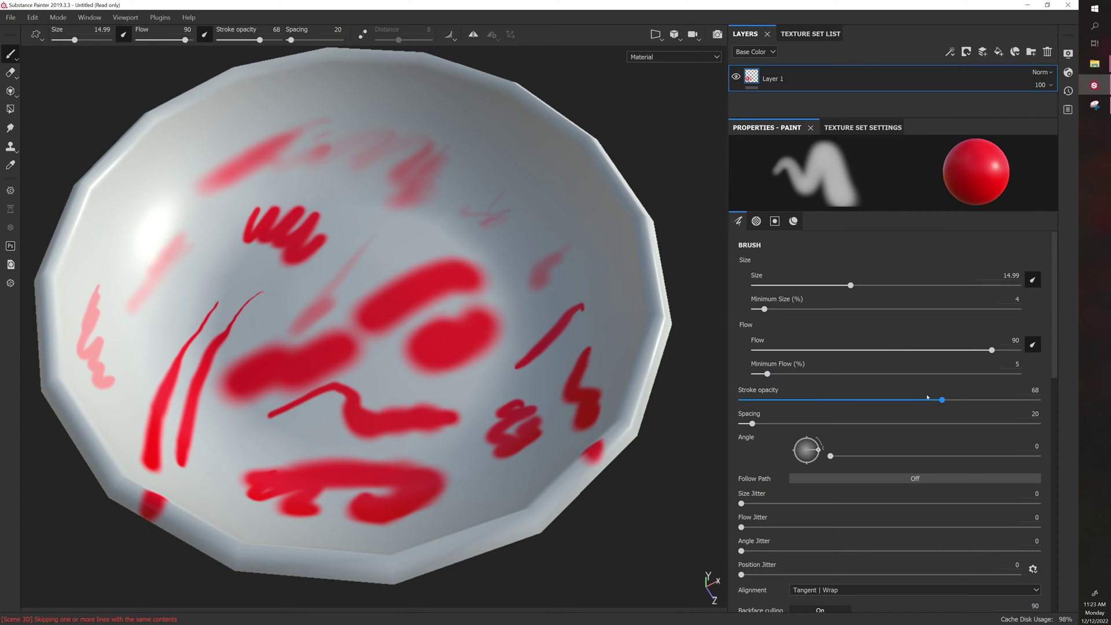
drag(942, 400, 1045, 401)
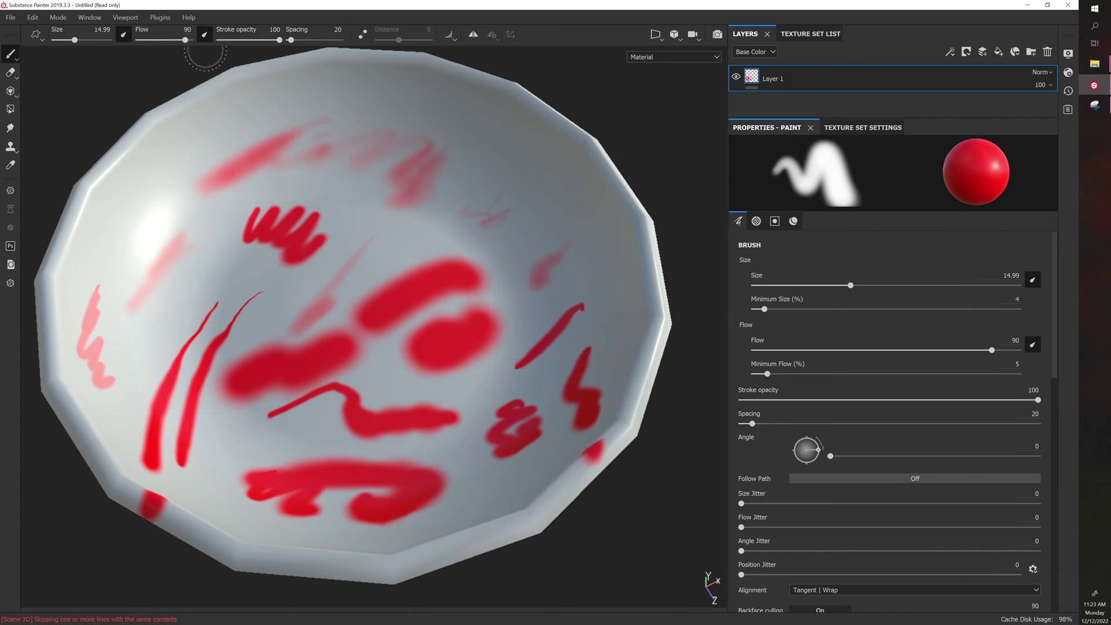
drag(185, 40, 226, 43)
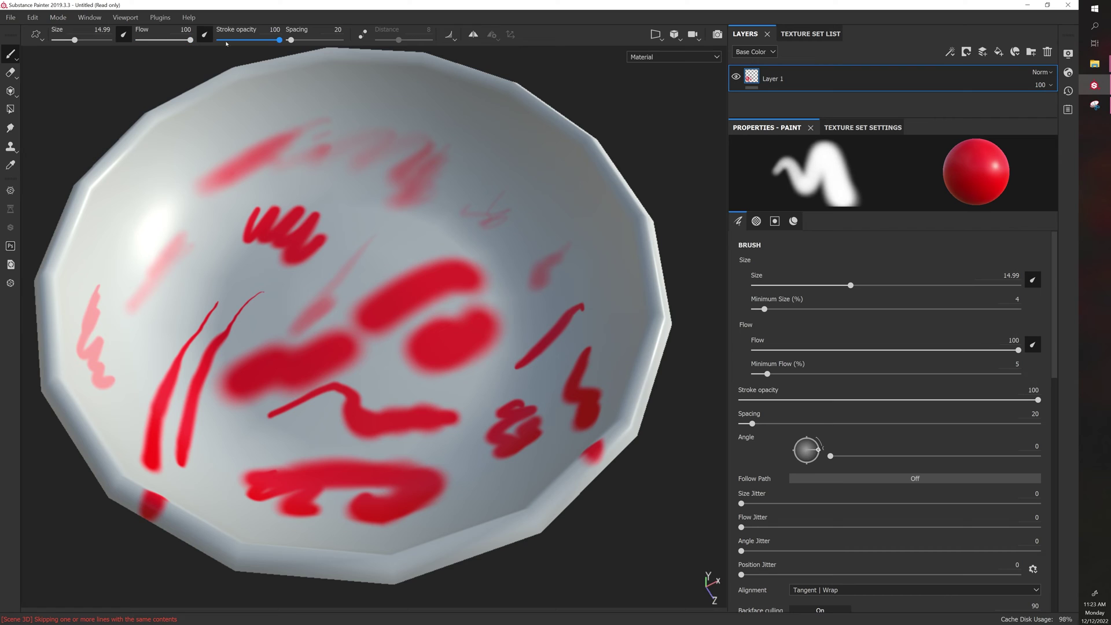
mouse_move(166, 168)
mouse_down()
mouse_move(107, 280)
mouse_move(109, 346)
mouse_up()
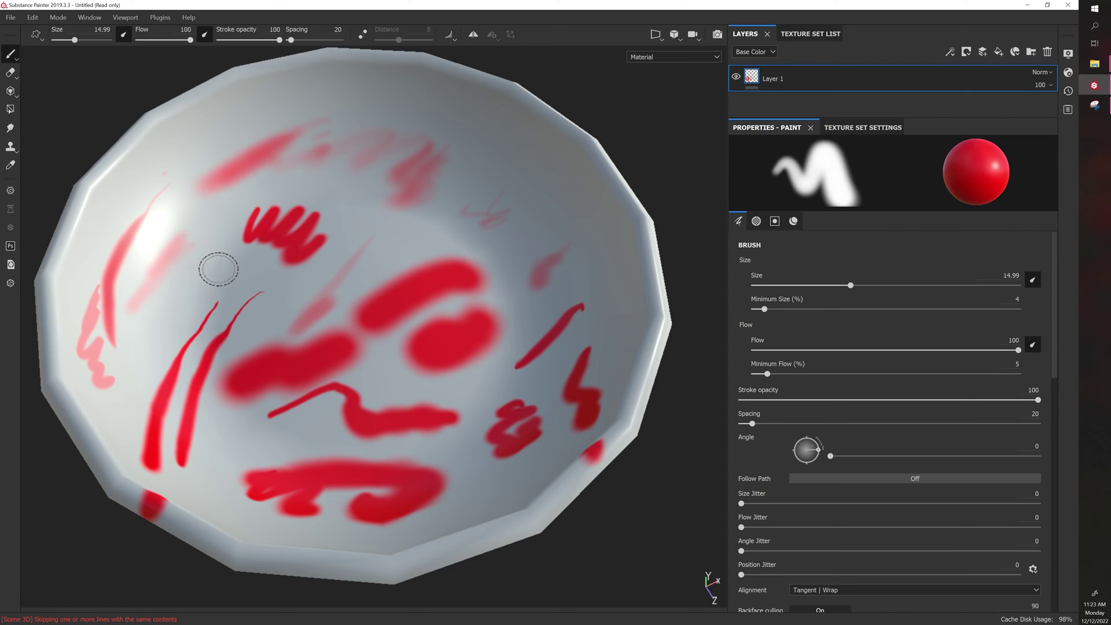
mouse_move(218, 269)
mouse_down()
mouse_move(164, 307)
mouse_move(141, 359)
mouse_move(133, 428)
mouse_up()
scroll(141, 347, up, 5)
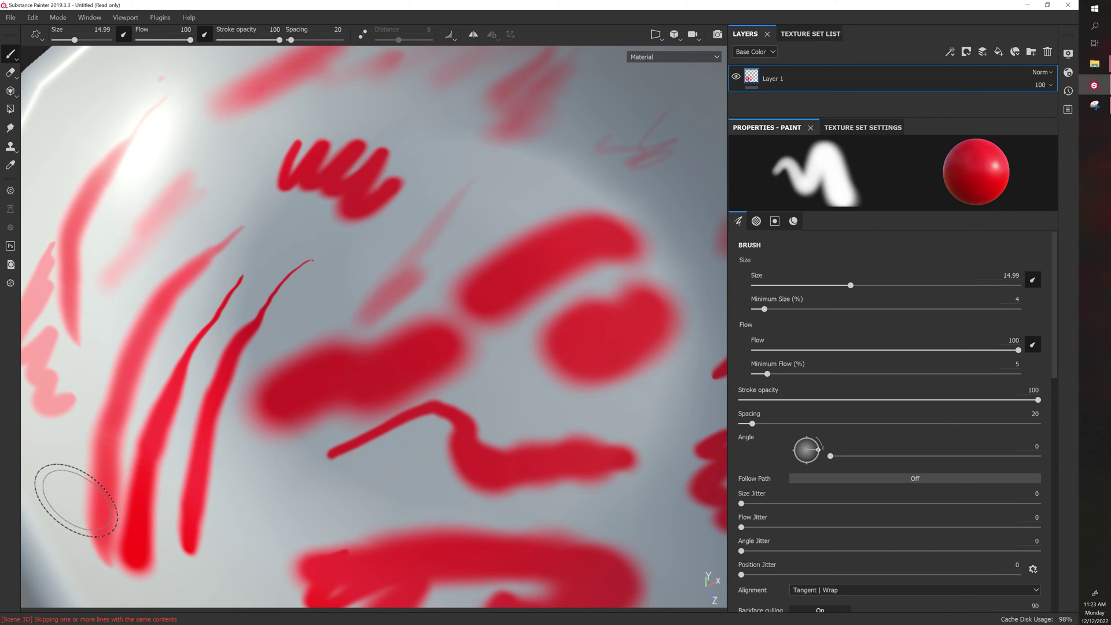
Paint two thin red test strokes with flow pressure off, then re-enable it and set Flow to 28.
click(204, 36)
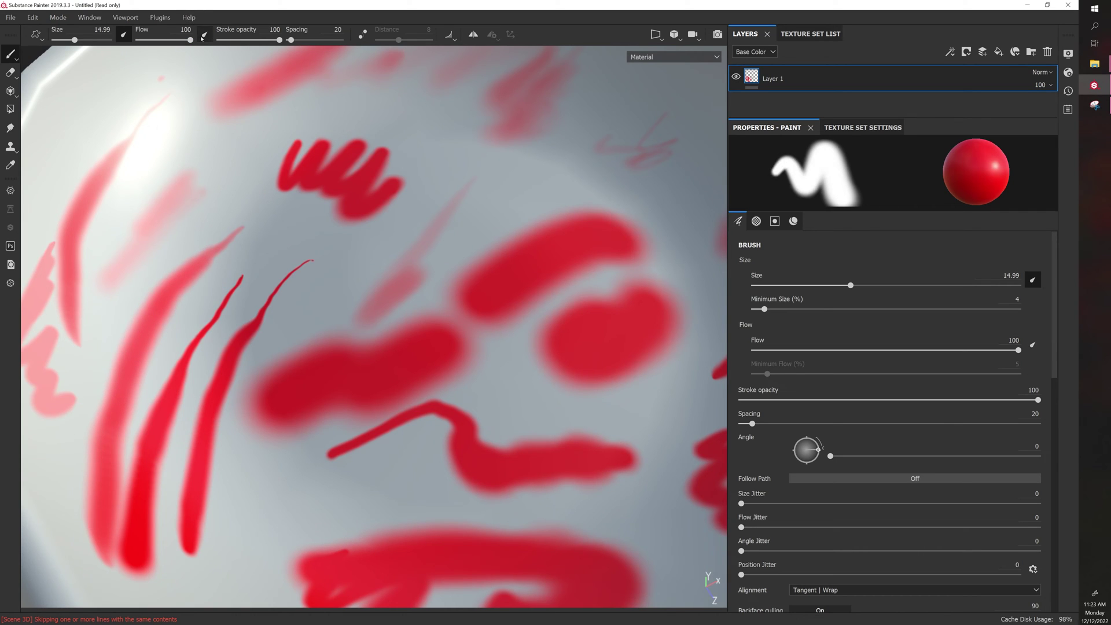
drag(250, 154, 139, 298)
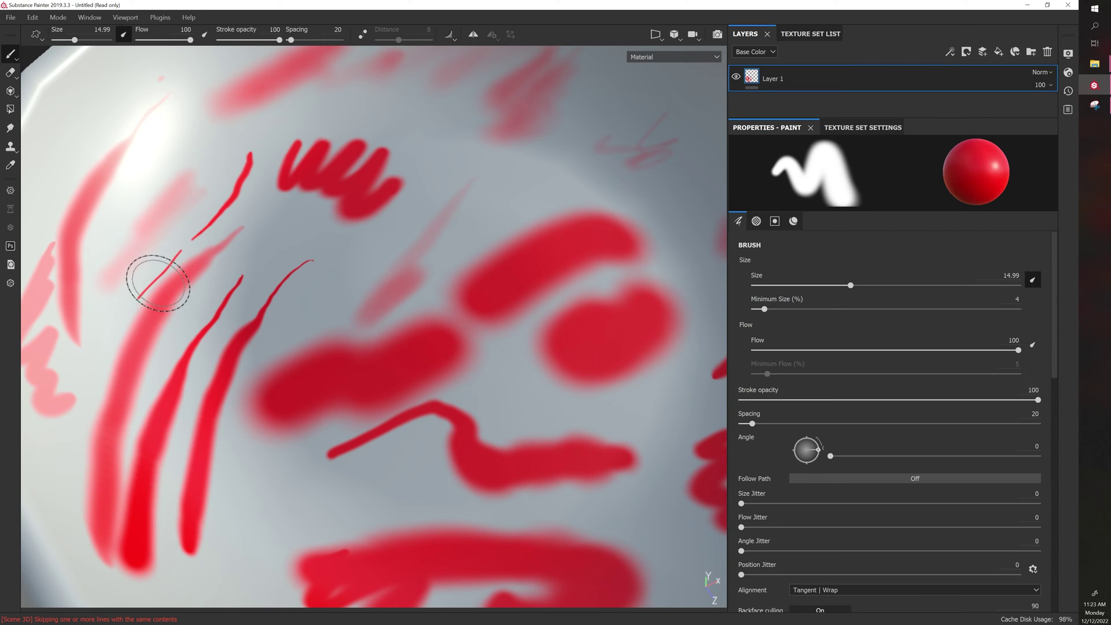
click(203, 35)
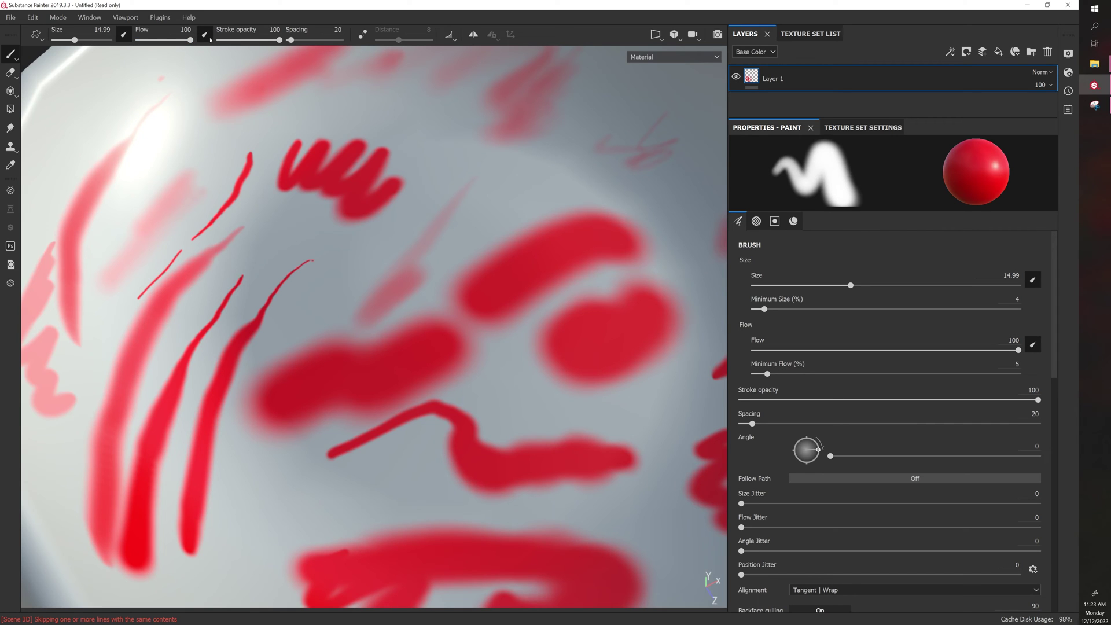
scroll(187, 145, down, 5)
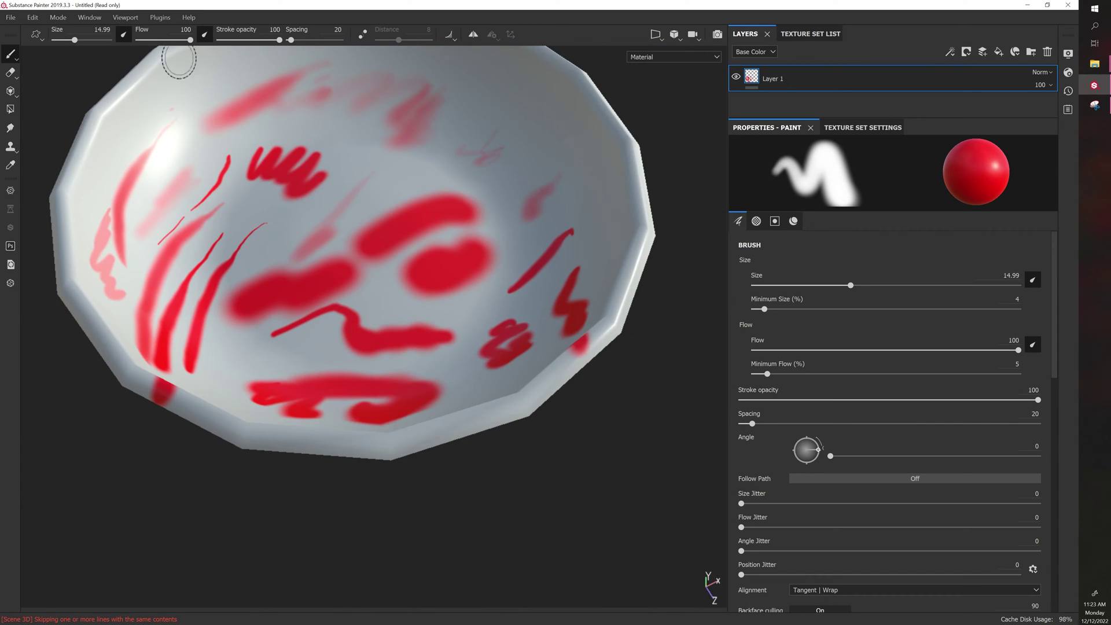
drag(183, 42, 154, 40)
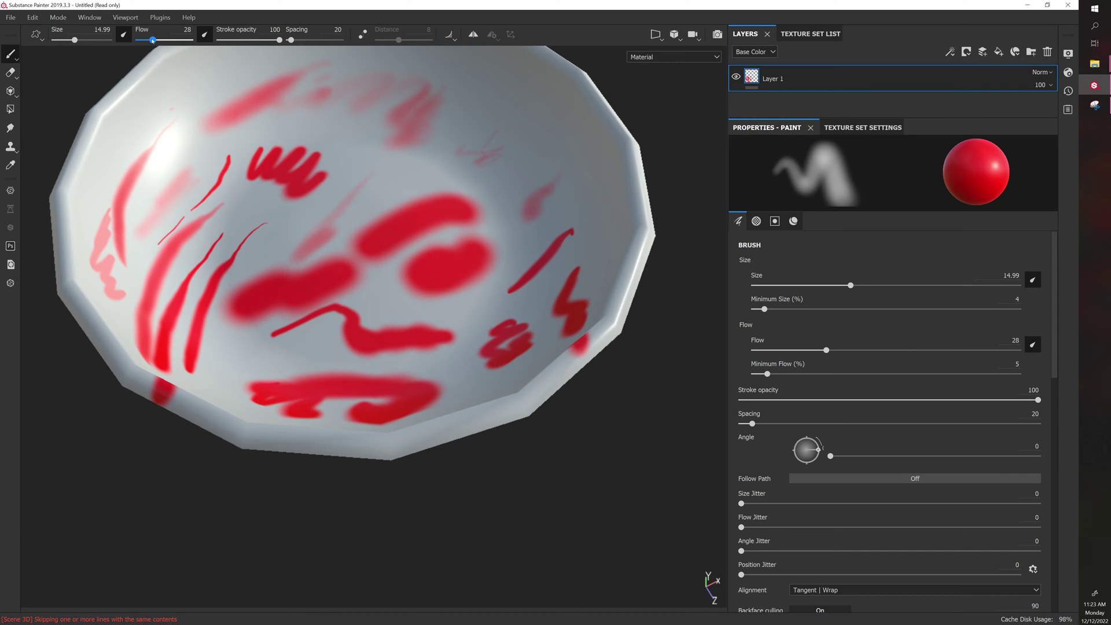
scroll(246, 199, up, 2)
scroll(246, 200, down, 6)
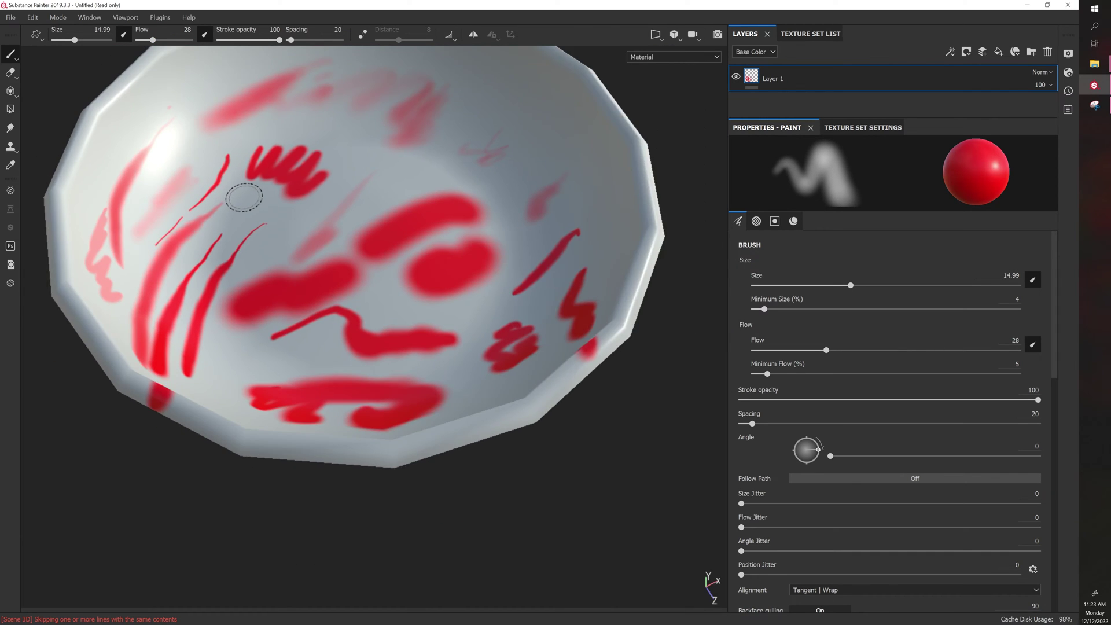
alt+drag(252, 216, 308, 267)
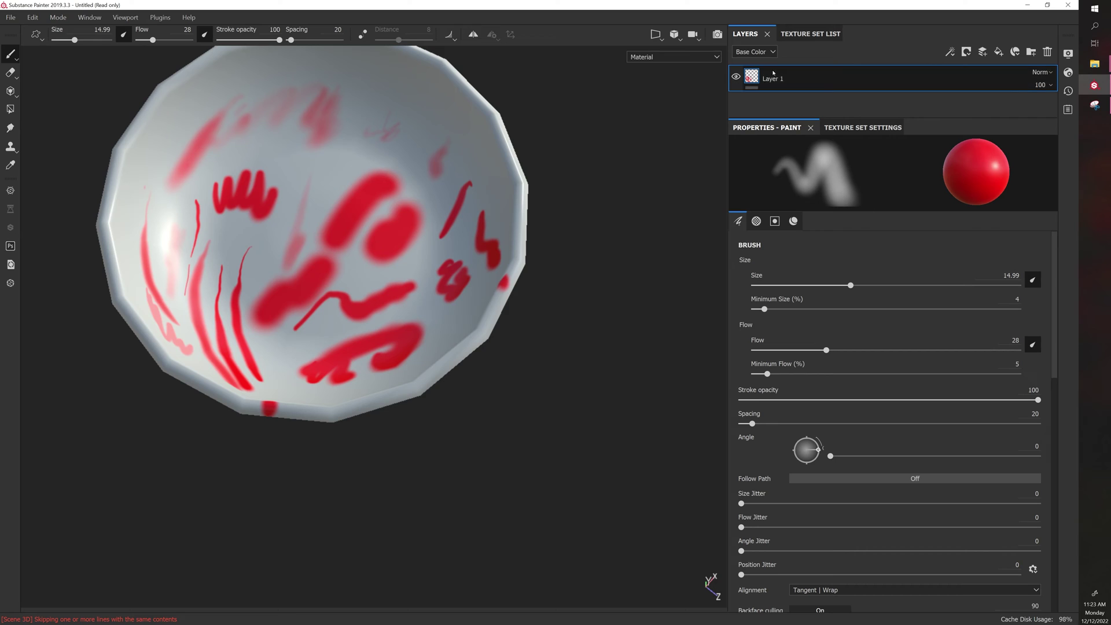
Hide Layer 1, add a new Layer 2, widen brush spacing, and return Flow to 100.
click(736, 76)
click(966, 52)
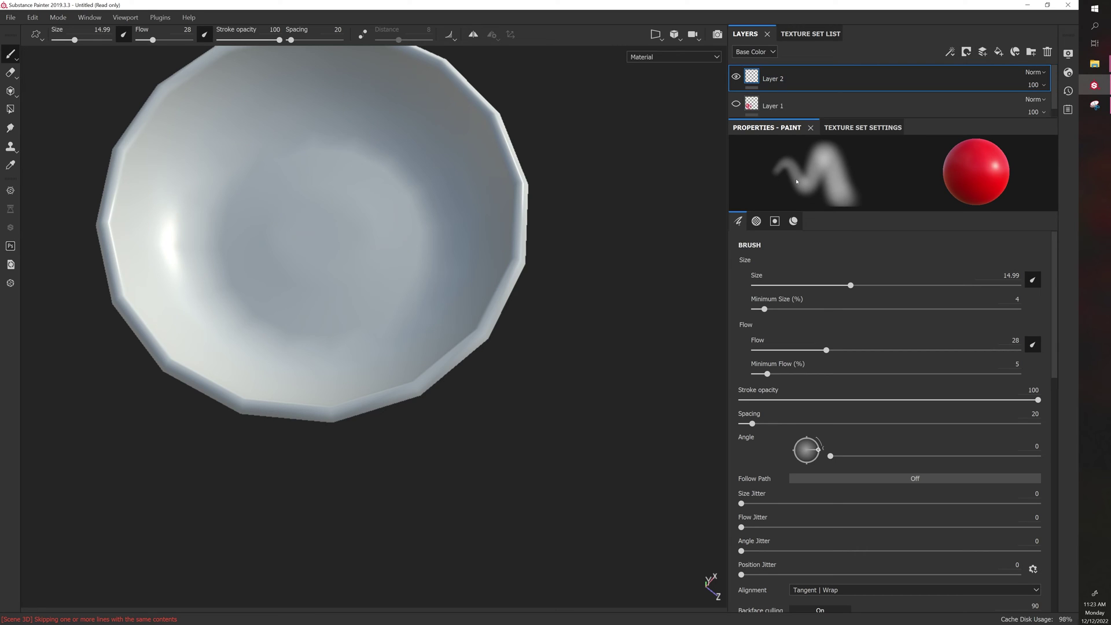
drag(752, 424, 847, 426)
scroll(623, 348, up, 3)
middle_drag(557, 310, 603, 344)
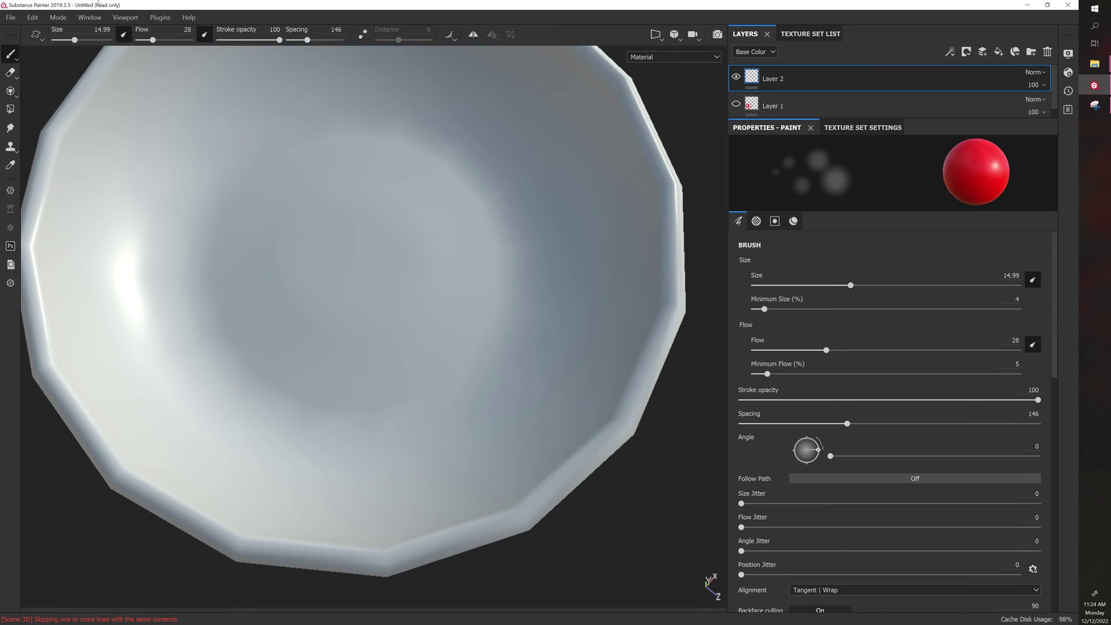
drag(149, 42, 192, 40)
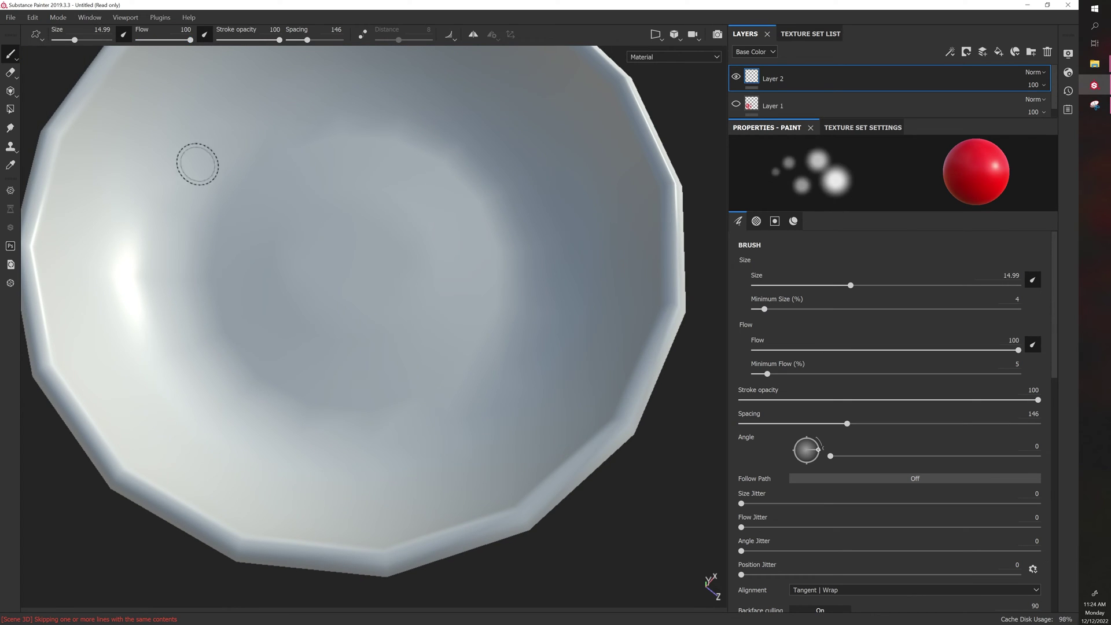
Load the Artistic Heavy Sponge brush from the Shelf under Window > Views.
click(78, 17)
mouse_move(104, 32)
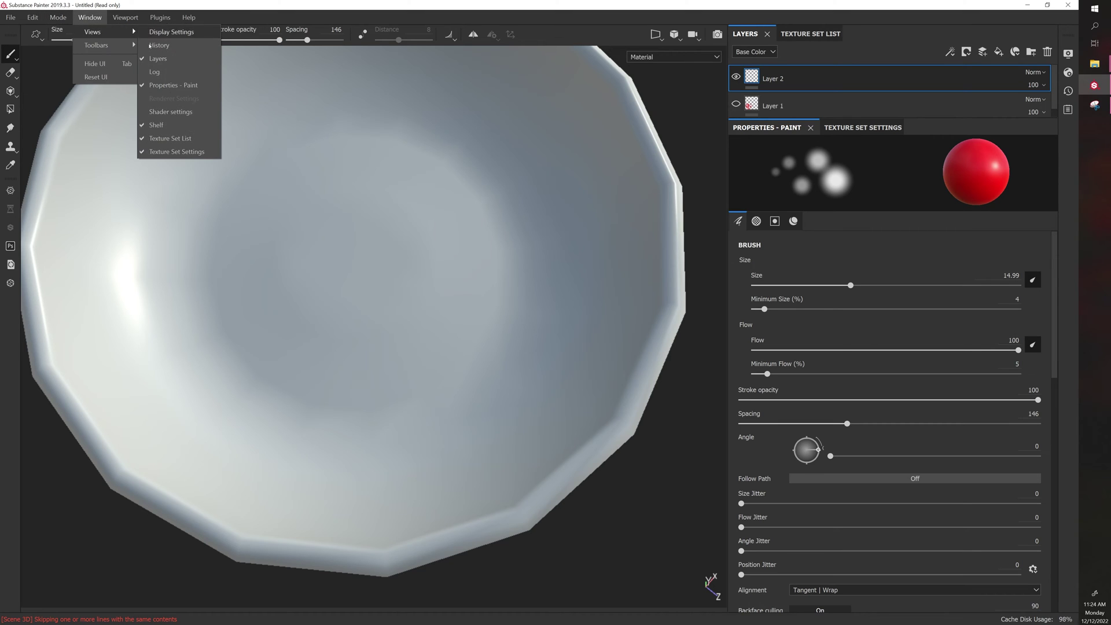
click(164, 126)
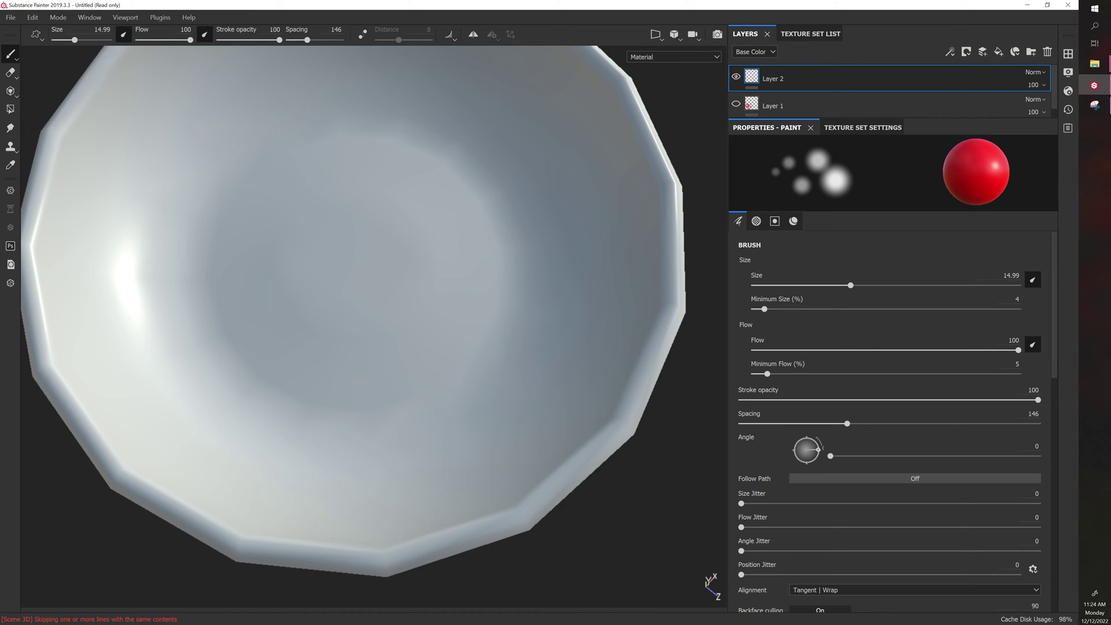
click(90, 17)
mouse_move(104, 31)
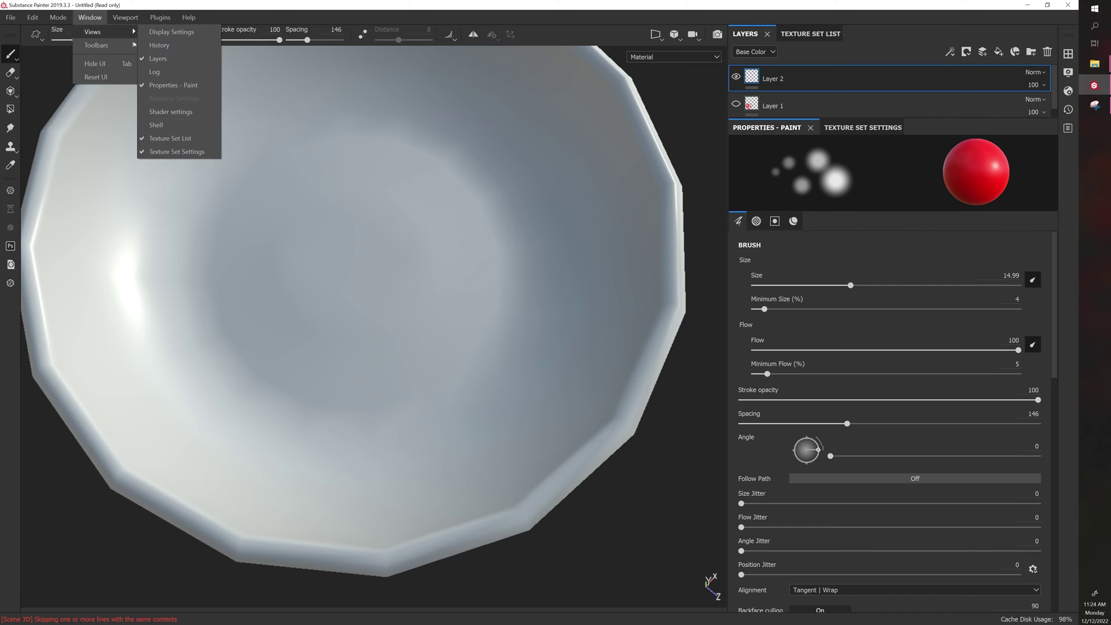
click(165, 125)
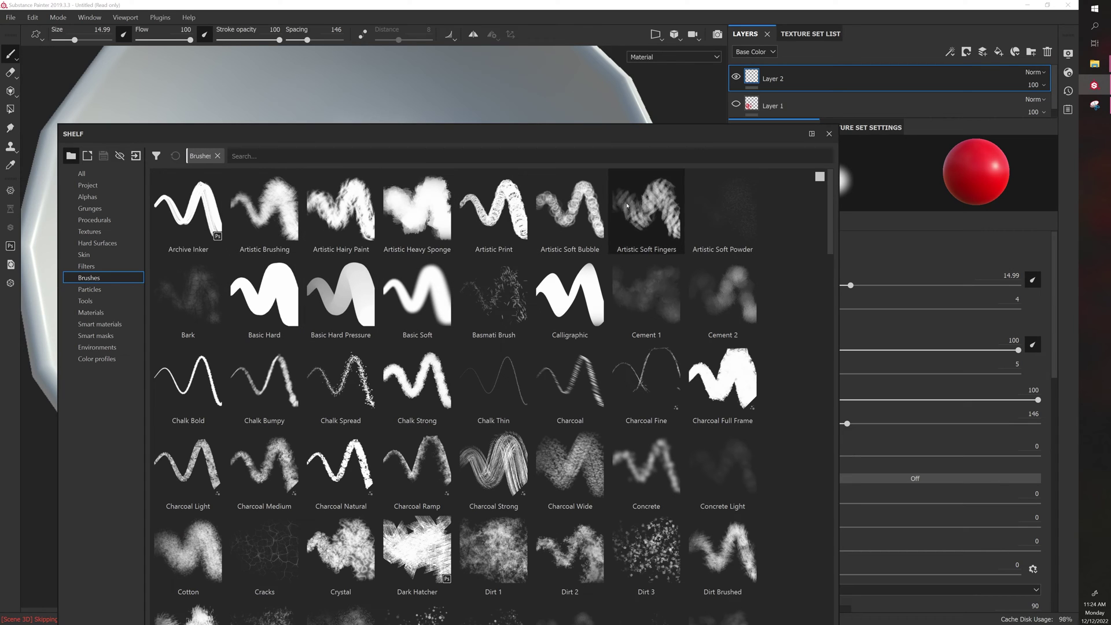
click(417, 208)
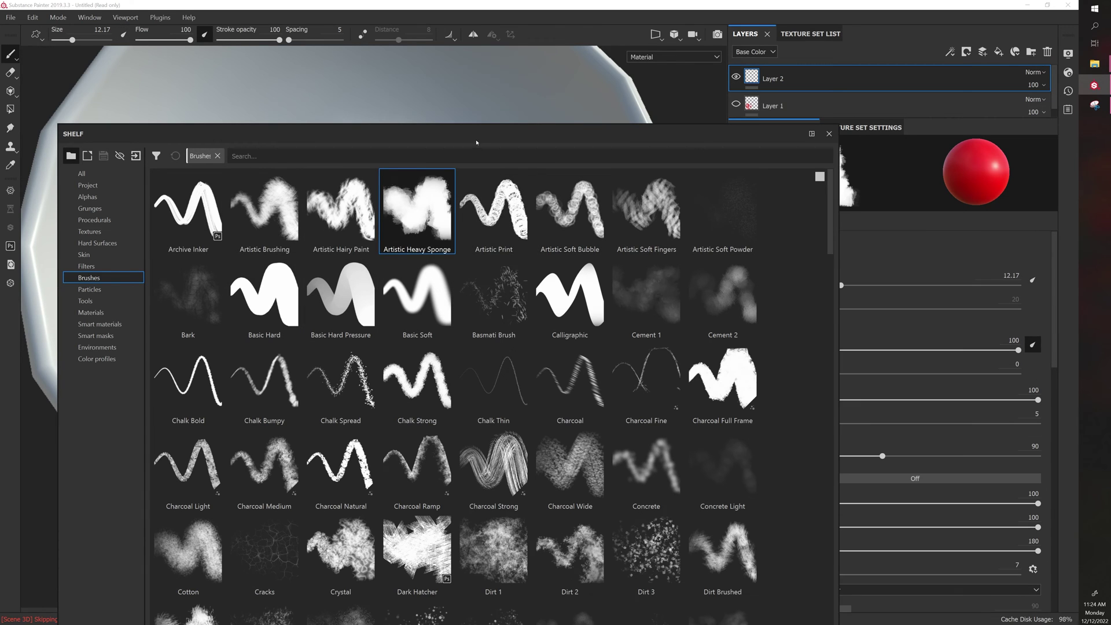
click(829, 133)
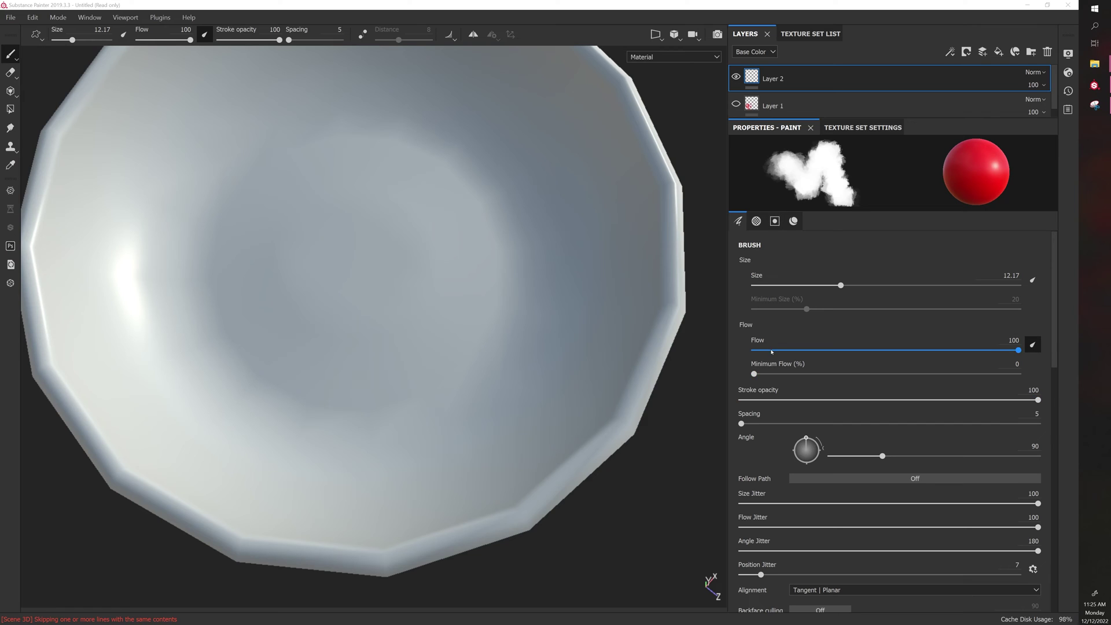
Undo a test stroke, set Spacing to 50, and zero the sponge's flow and angle jitter.
drag(468, 248, 400, 299)
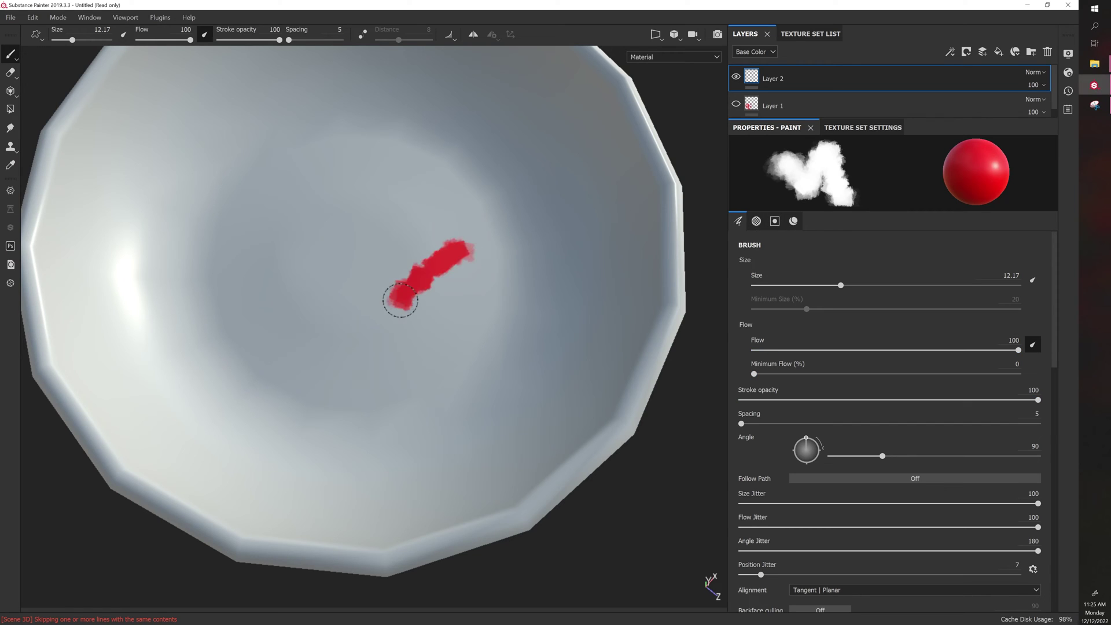
key(ctrl+z)
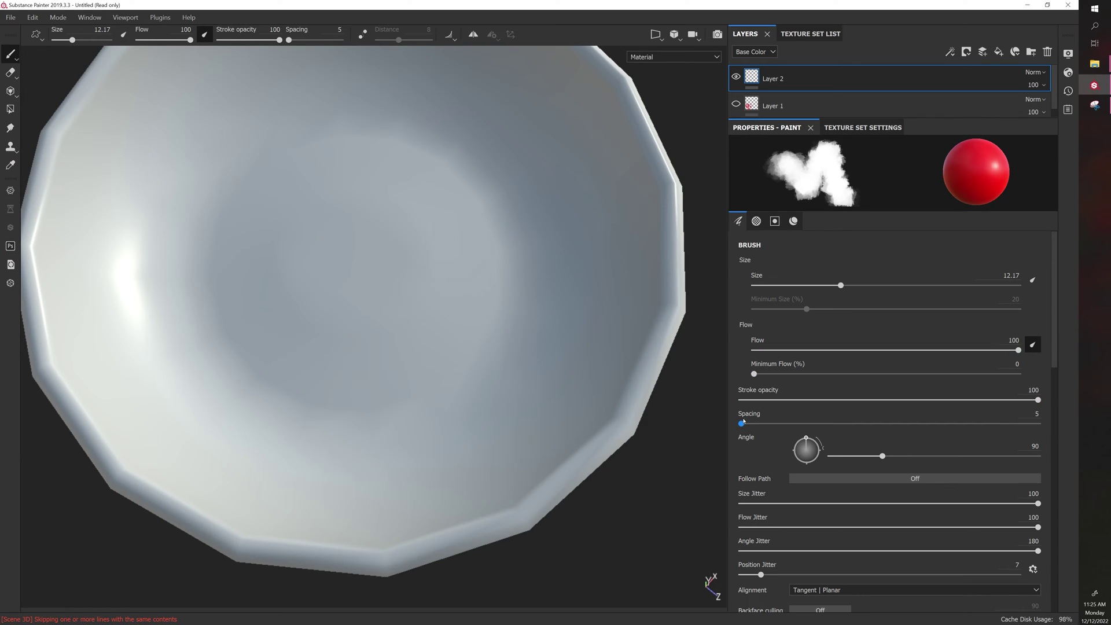
drag(745, 423, 776, 429)
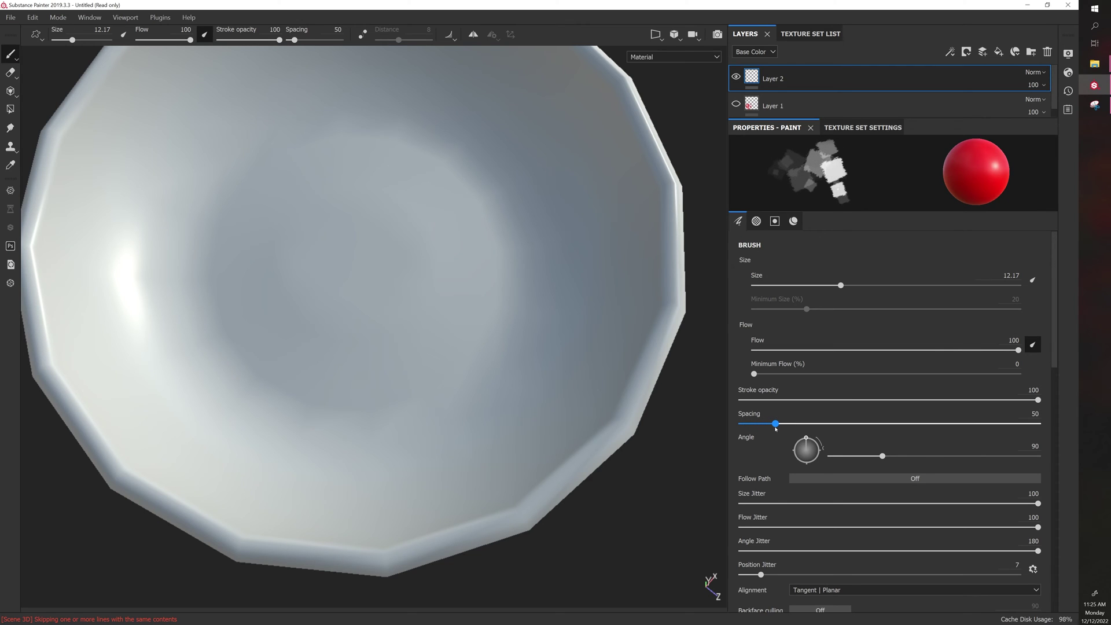
mouse_move(952, 505)
mouse_down()
mouse_move(813, 503)
mouse_move(1041, 501)
mouse_up()
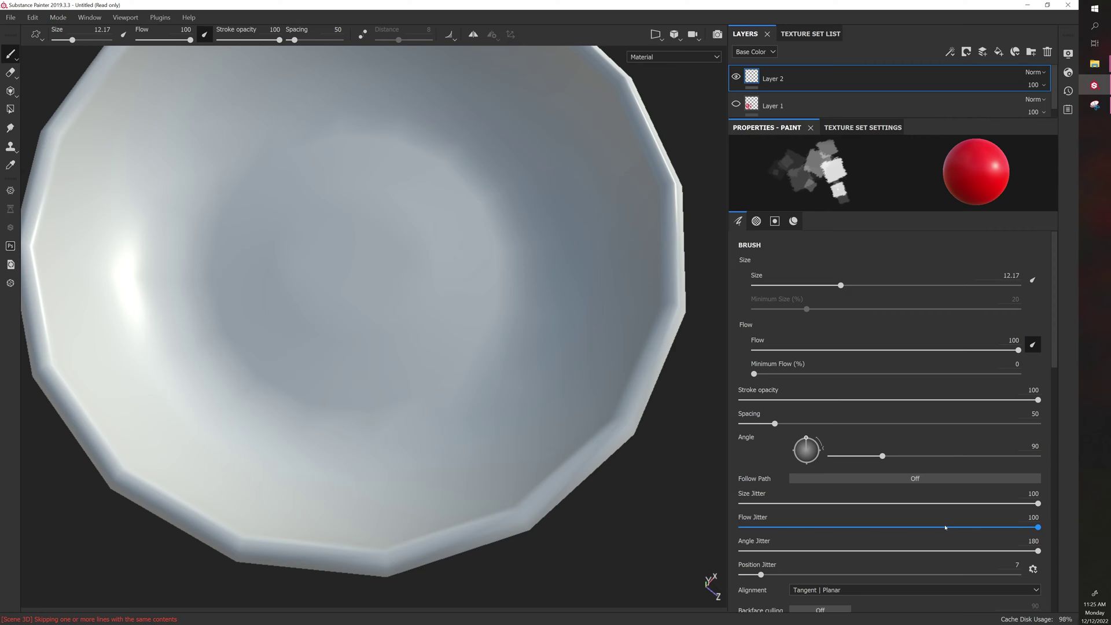
mouse_move(945, 528)
mouse_down()
mouse_move(930, 528)
mouse_move(1042, 527)
mouse_up()
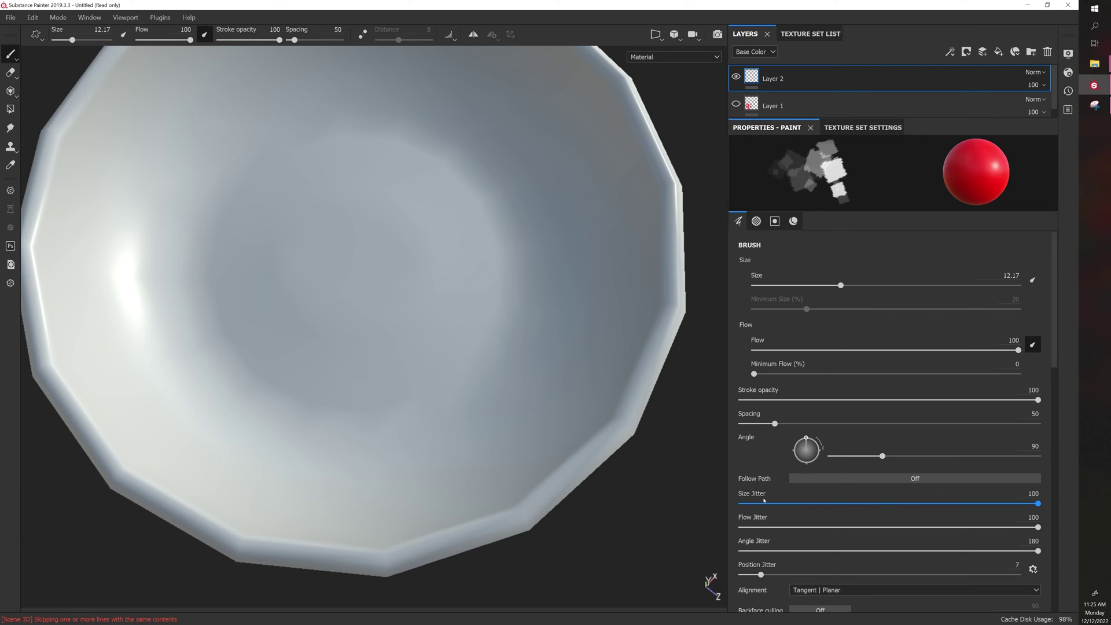
drag(1034, 530, 739, 529)
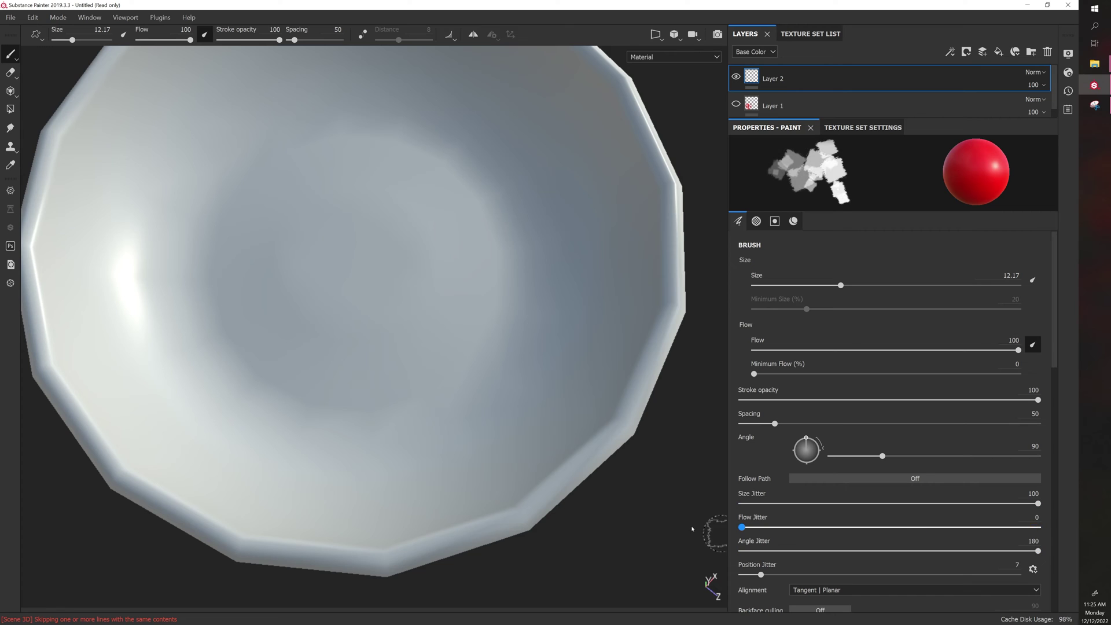
mouse_move(1017, 551)
mouse_down()
mouse_move(741, 551)
mouse_move(742, 574)
mouse_up()
Remove the position jitter and fine-tune the brush alpha's shape and hardness.
scroll(813, 545, down, 2)
scroll(812, 546, up, 2)
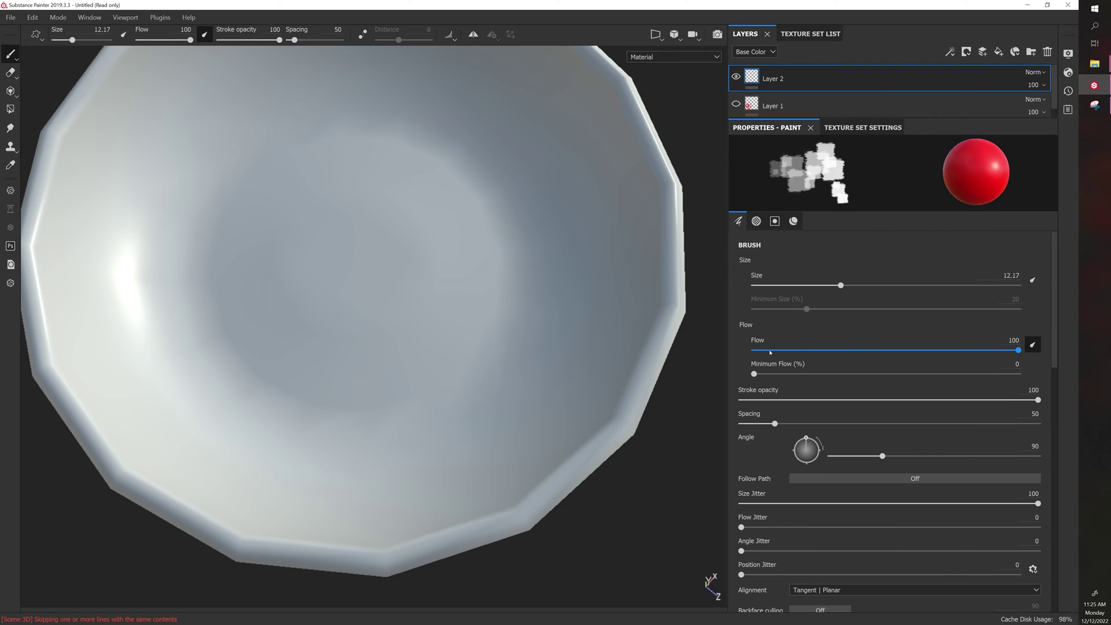
scroll(847, 413, down, 1)
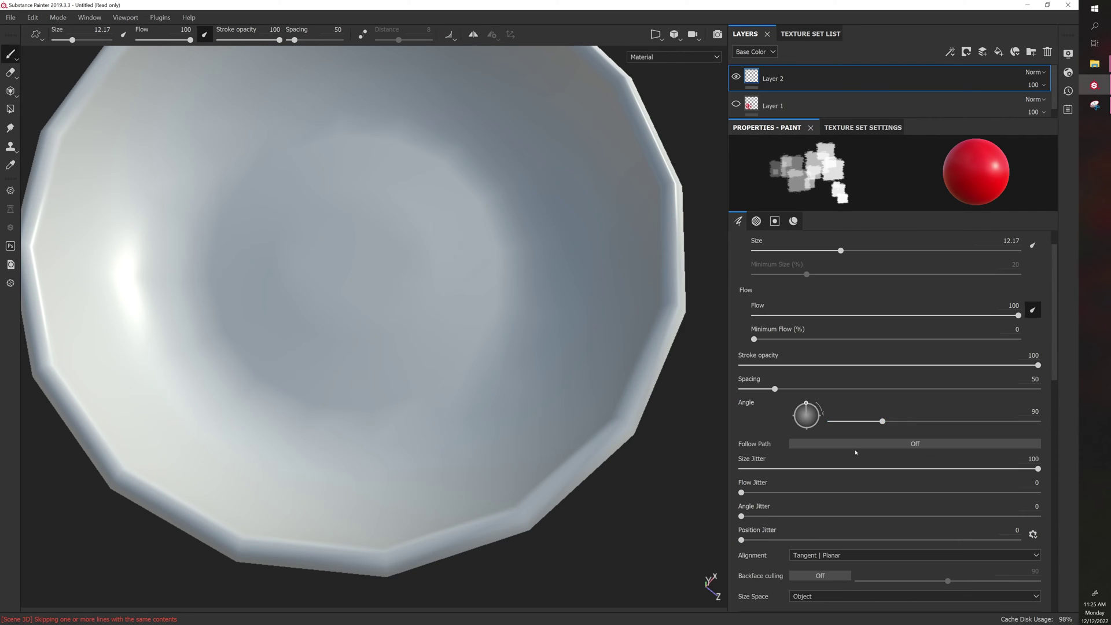
mouse_move(1038, 469)
mouse_down()
mouse_move(702, 464)
mouse_move(837, 469)
mouse_move(735, 469)
mouse_up()
scroll(823, 460, down, 1)
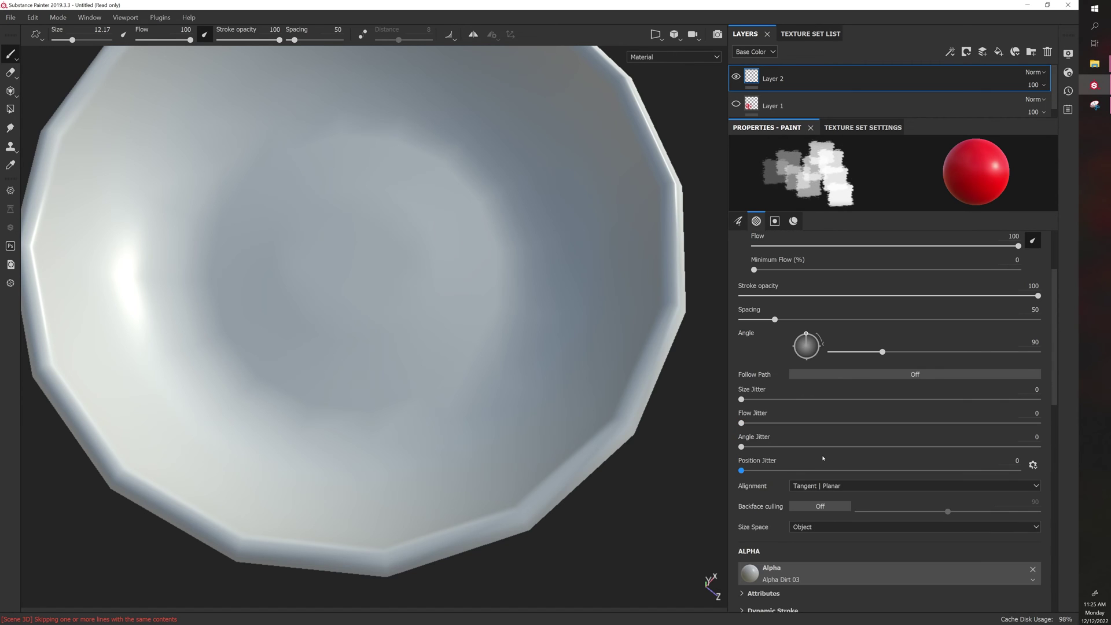
scroll(823, 458, down, 2)
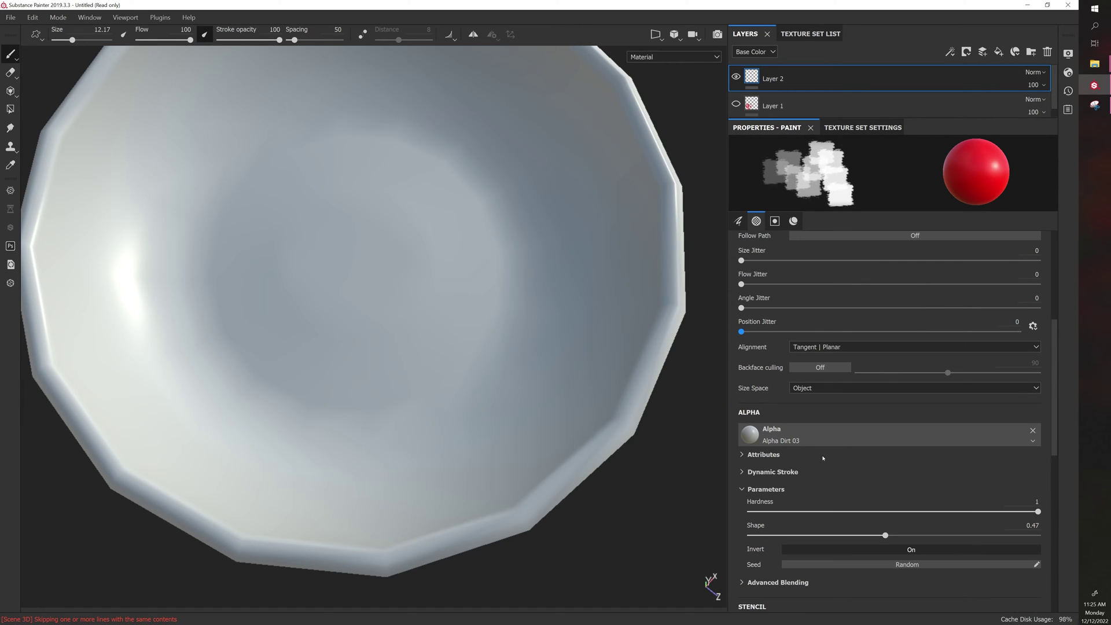
mouse_move(882, 533)
mouse_down()
mouse_move(775, 533)
mouse_move(882, 535)
mouse_up()
mouse_move(1036, 512)
mouse_down()
mouse_move(903, 512)
mouse_move(1038, 512)
mouse_up()
scroll(855, 457, up, 4)
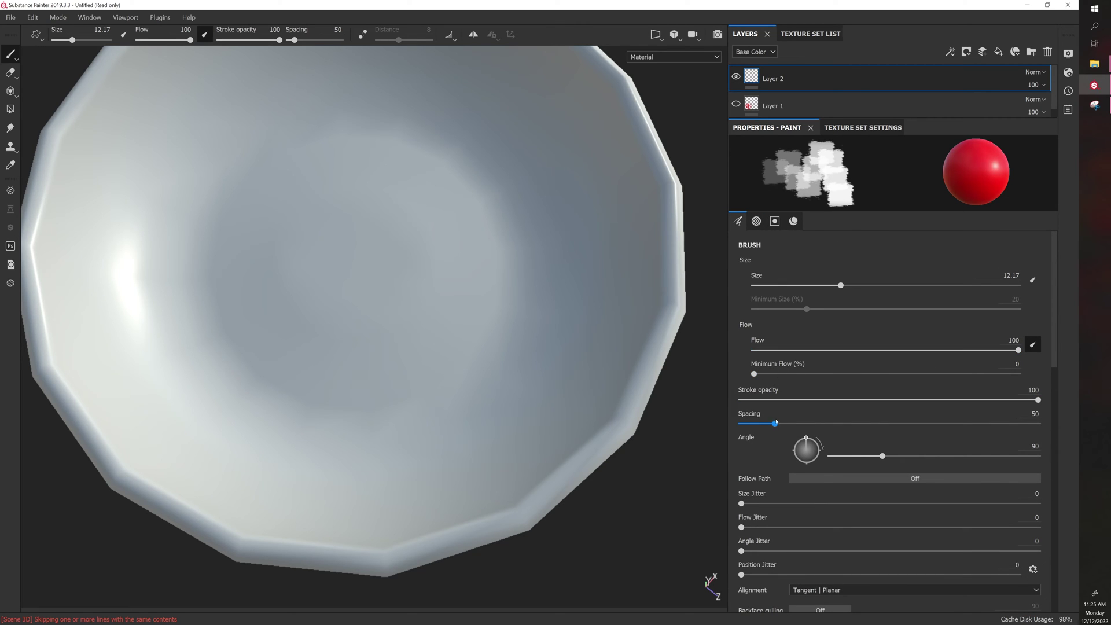
Paint red test strokes across the bowl at tight spacing, then at spacing 90.
drag(775, 423, 739, 418)
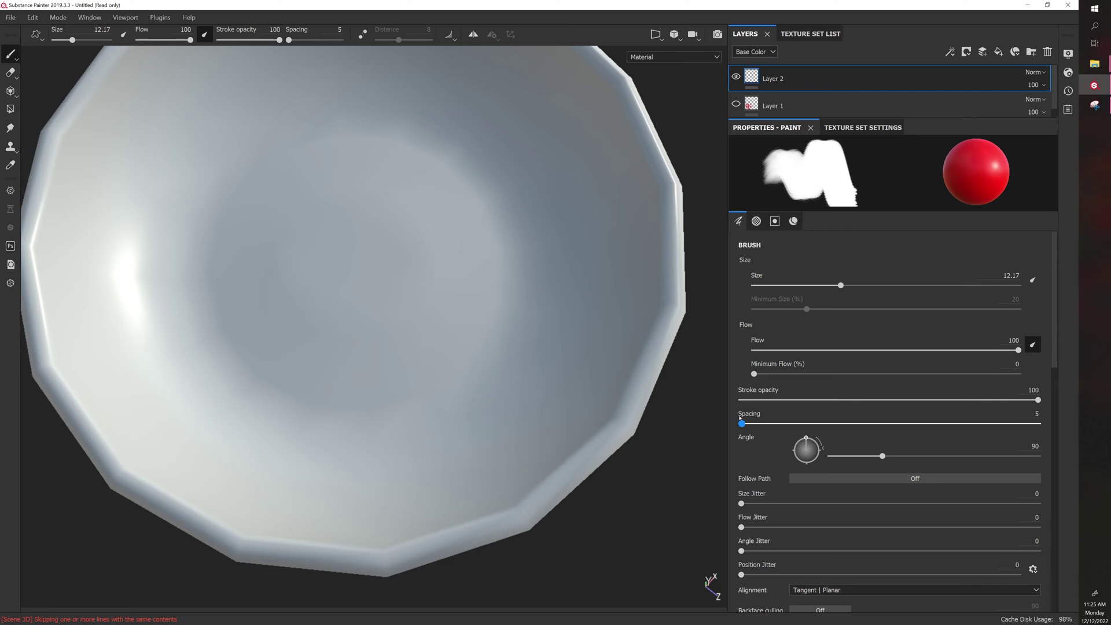
mouse_move(504, 302)
mouse_down()
mouse_move(451, 369)
mouse_move(306, 405)
mouse_up()
drag(741, 423, 805, 423)
mouse_move(376, 220)
mouse_down()
mouse_move(335, 259)
mouse_move(265, 280)
mouse_move(222, 329)
mouse_up()
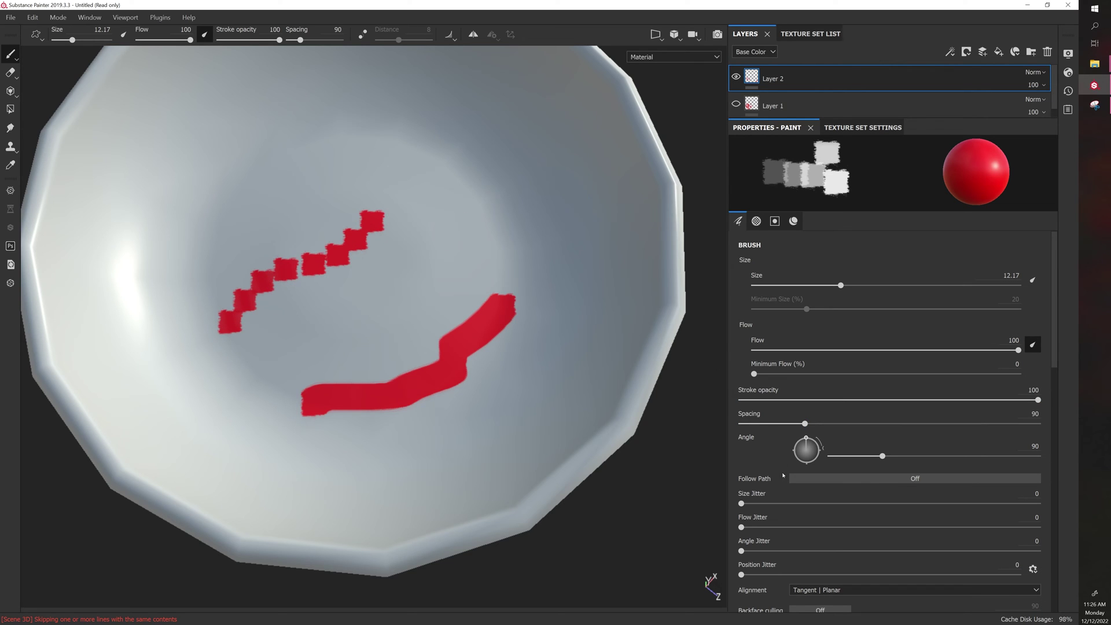
Paint a red test stroke after each rise in size jitter, flow jitter and angle jitter.
drag(745, 504, 902, 504)
drag(349, 153, 157, 220)
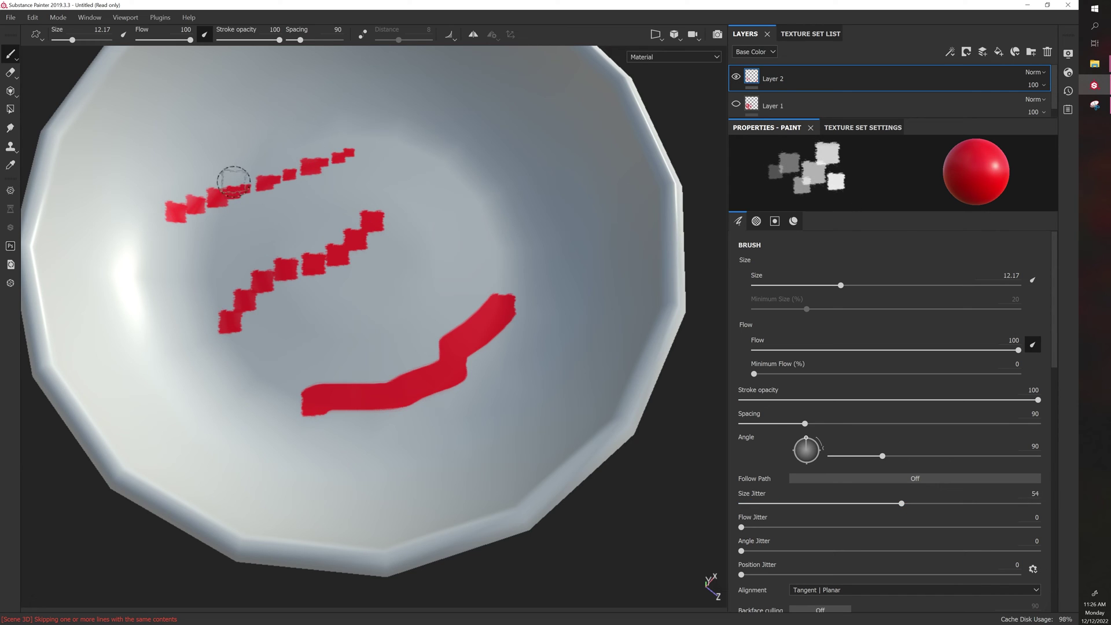
drag(752, 527, 873, 527)
mouse_move(370, 183)
mouse_down()
mouse_move(300, 199)
mouse_move(130, 278)
mouse_up()
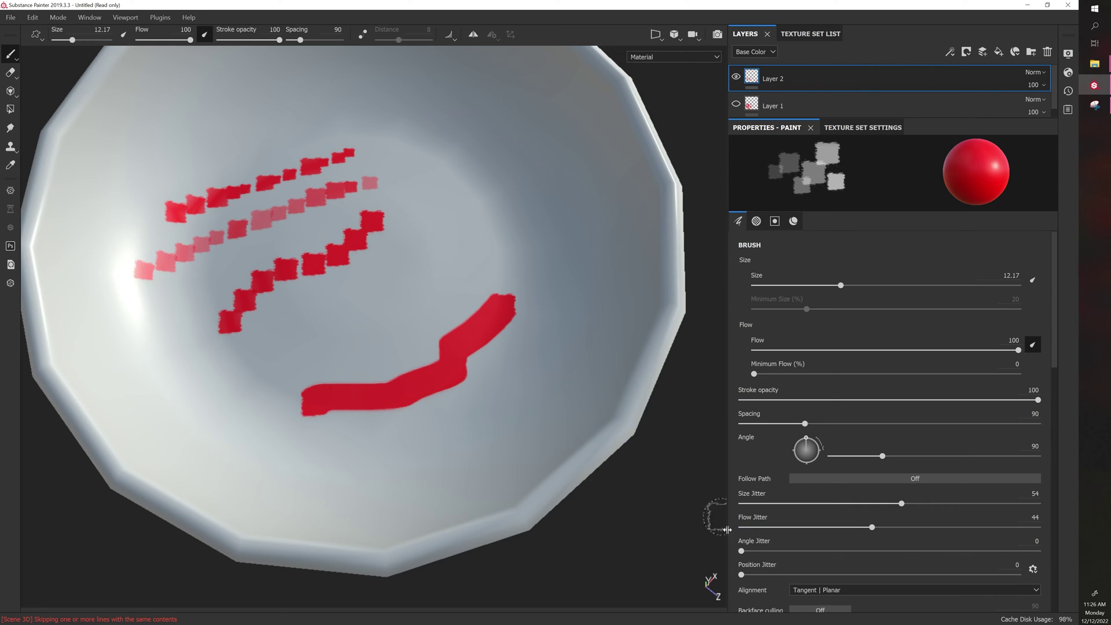
drag(743, 551, 899, 564)
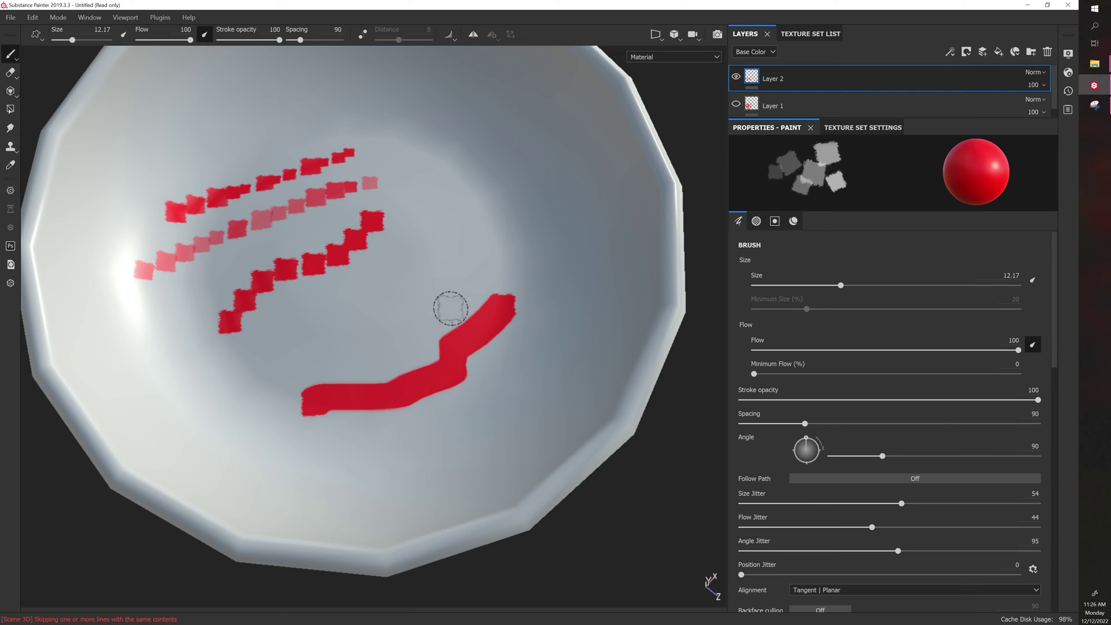
mouse_move(412, 299)
mouse_down()
mouse_move(347, 315)
mouse_move(171, 391)
mouse_up()
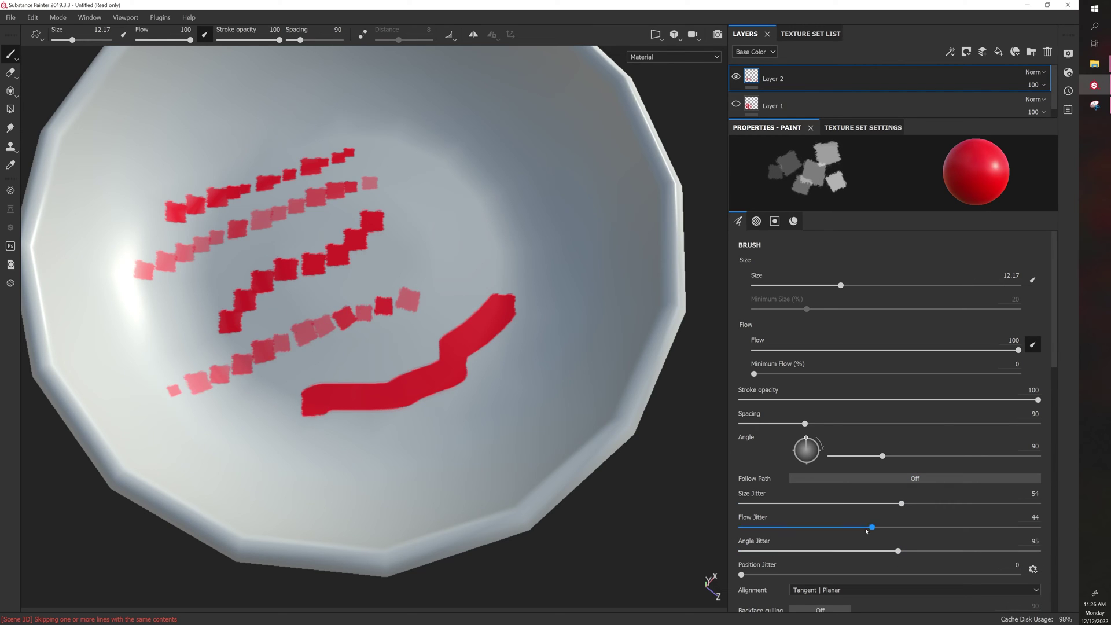
Paint scattered red strokes on the upper bowl at position jitter 39, then lower and right at 100.
drag(747, 574, 849, 575)
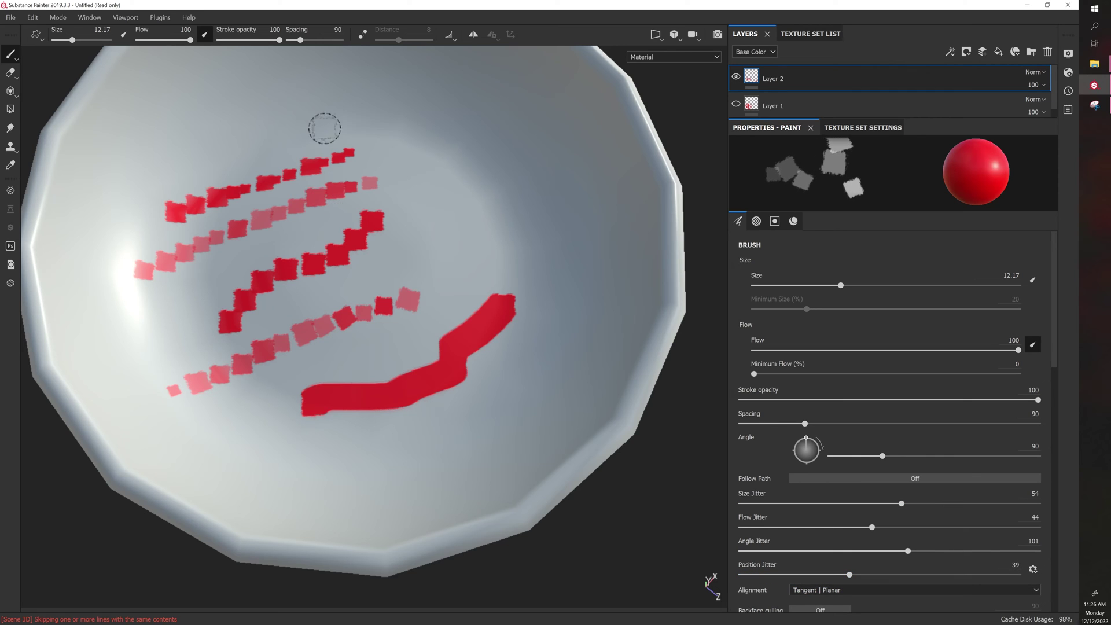
drag(350, 110, 150, 125)
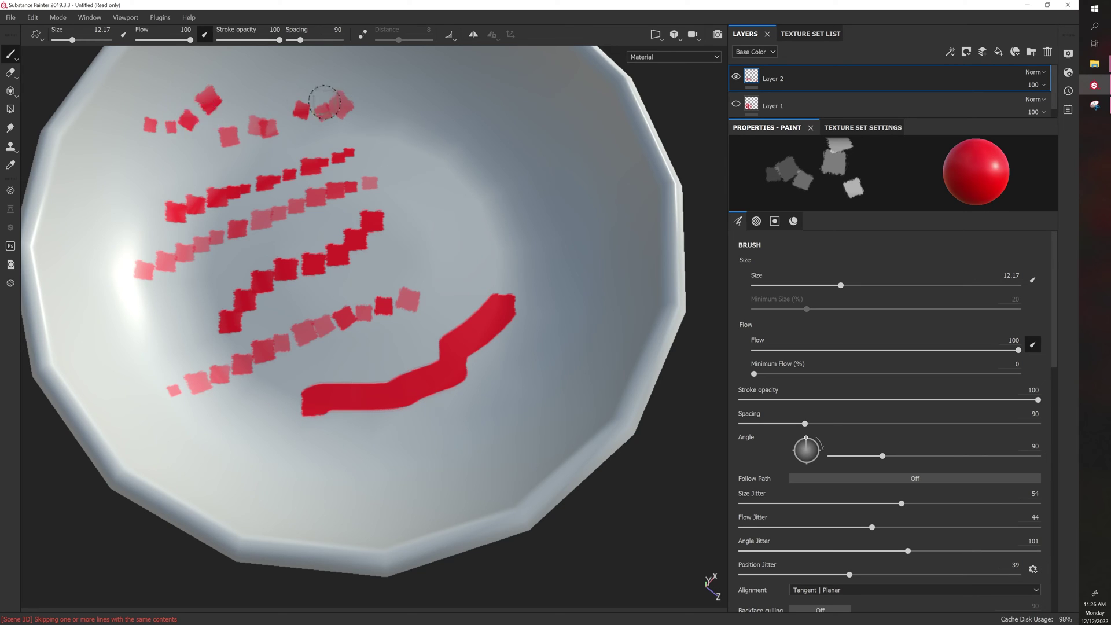
drag(587, 185, 446, 110)
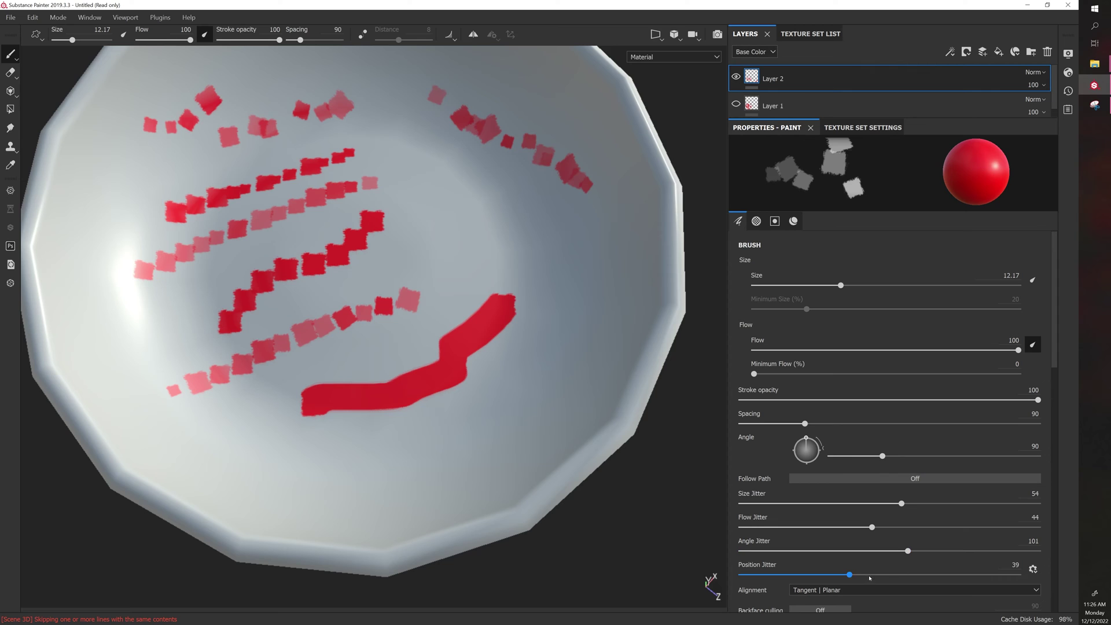
drag(870, 577, 1024, 576)
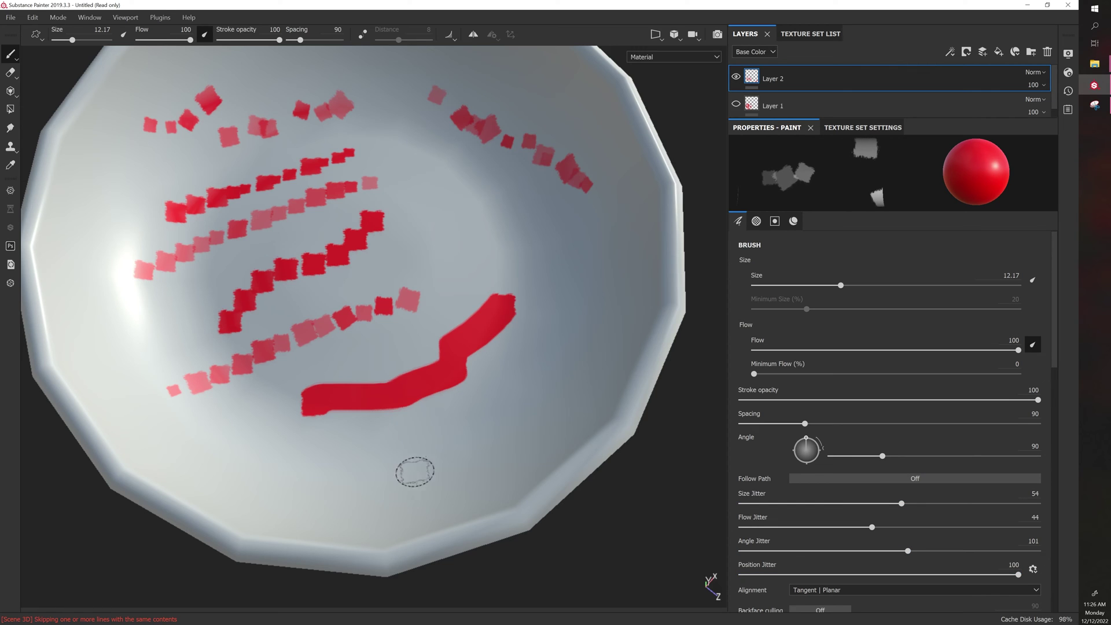
mouse_move(420, 472)
mouse_down()
mouse_move(247, 468)
mouse_move(111, 442)
mouse_up()
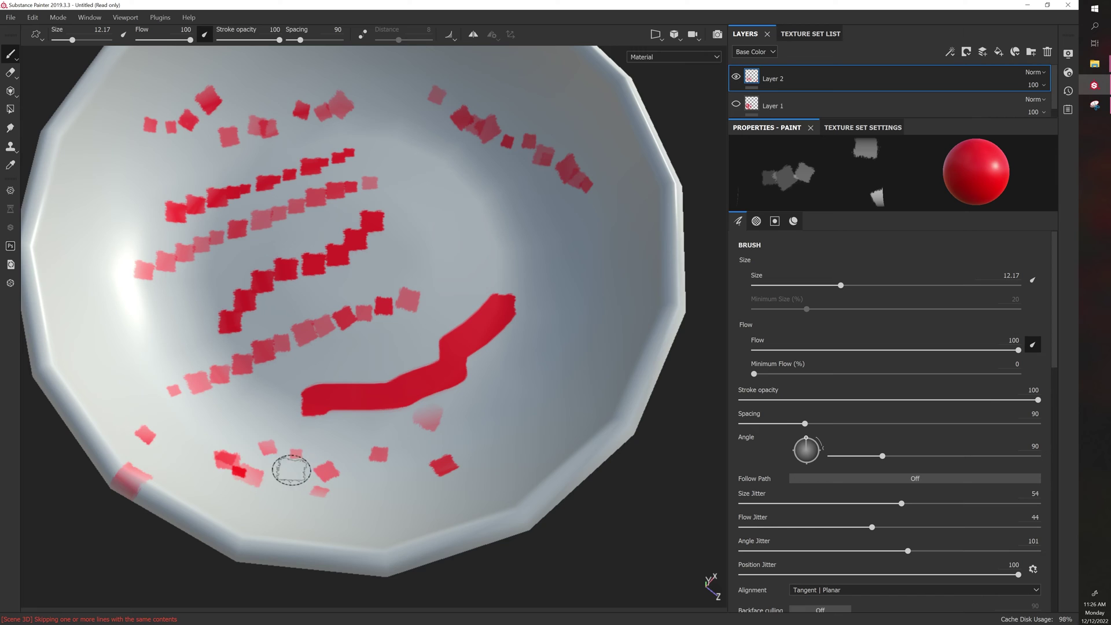
mouse_move(437, 491)
mouse_down()
mouse_move(509, 397)
mouse_move(500, 216)
mouse_move(431, 305)
mouse_move(469, 319)
mouse_up()
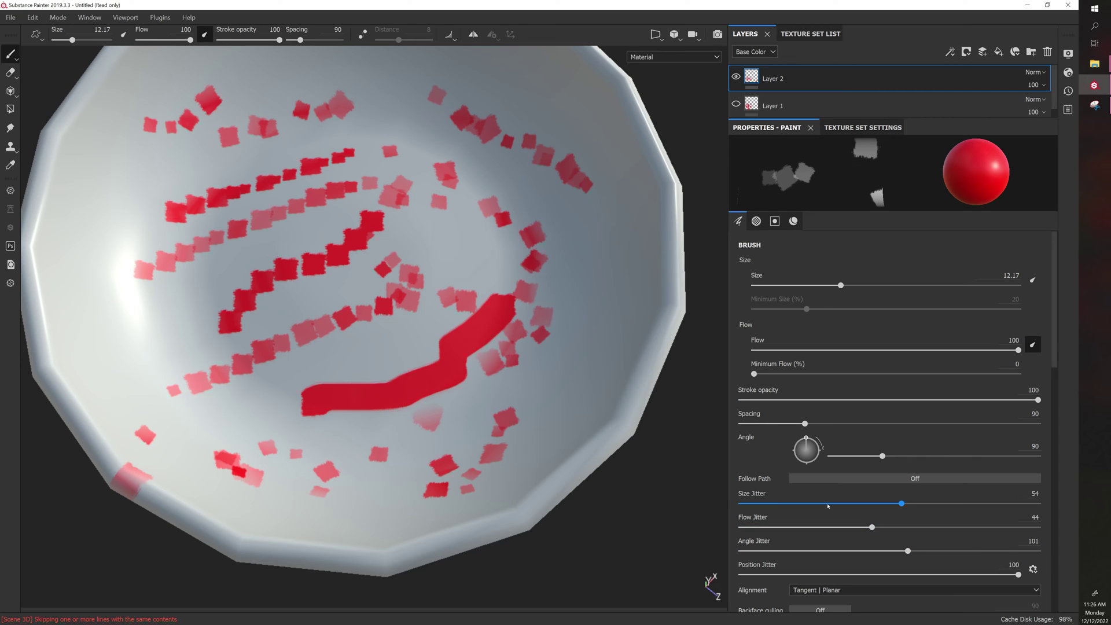
Enable Follow Path and bring position, angle, flow and size jitter back to zero.
click(860, 480)
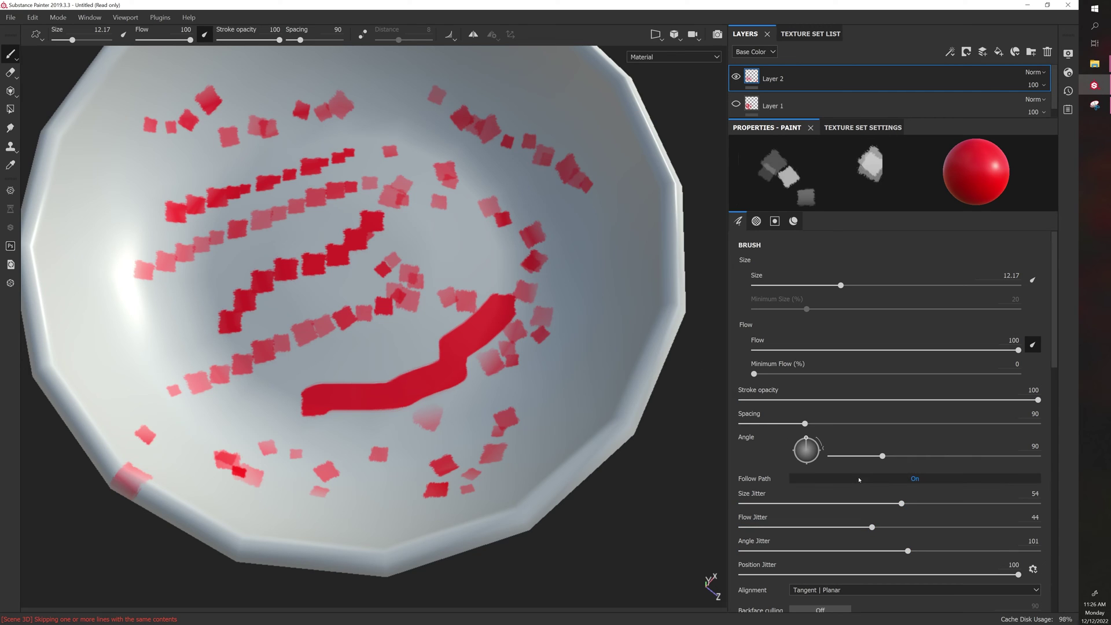
drag(921, 579, 743, 551)
drag(872, 528, 757, 528)
drag(902, 503, 728, 499)
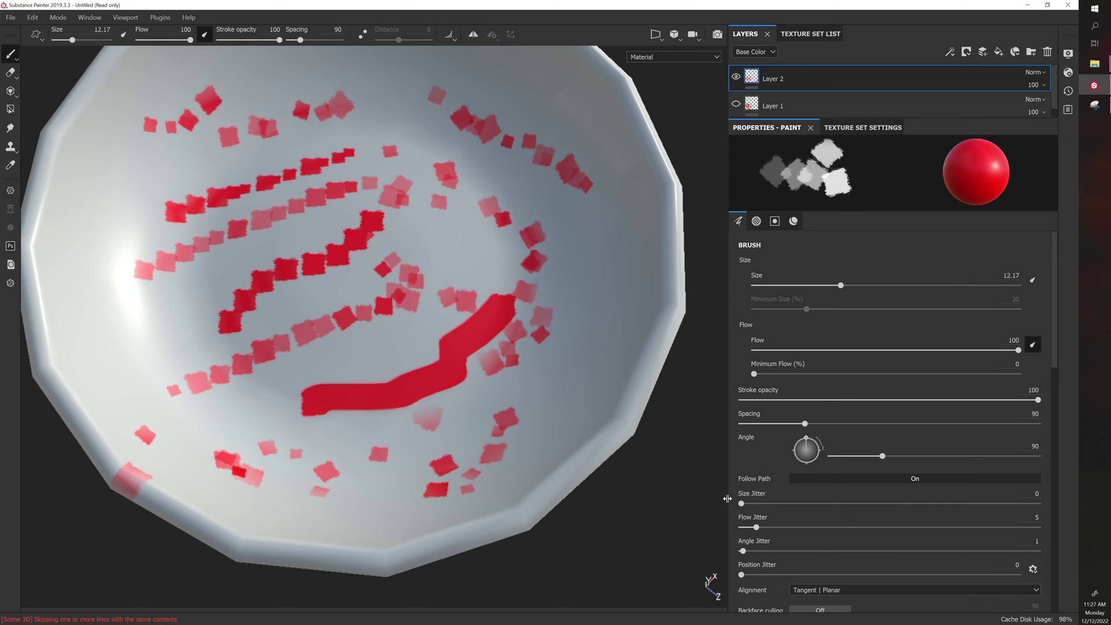
Paint path-following red strokes up the left side and looping around the thick line.
mouse_move(141, 340)
mouse_down()
mouse_move(107, 401)
mouse_move(169, 312)
mouse_move(115, 398)
mouse_move(143, 368)
mouse_move(142, 334)
mouse_move(90, 268)
mouse_move(111, 318)
mouse_move(76, 282)
mouse_move(141, 330)
mouse_move(93, 155)
mouse_move(96, 258)
mouse_move(91, 157)
mouse_move(90, 232)
mouse_move(122, 171)
mouse_move(213, 175)
mouse_move(186, 169)
mouse_up()
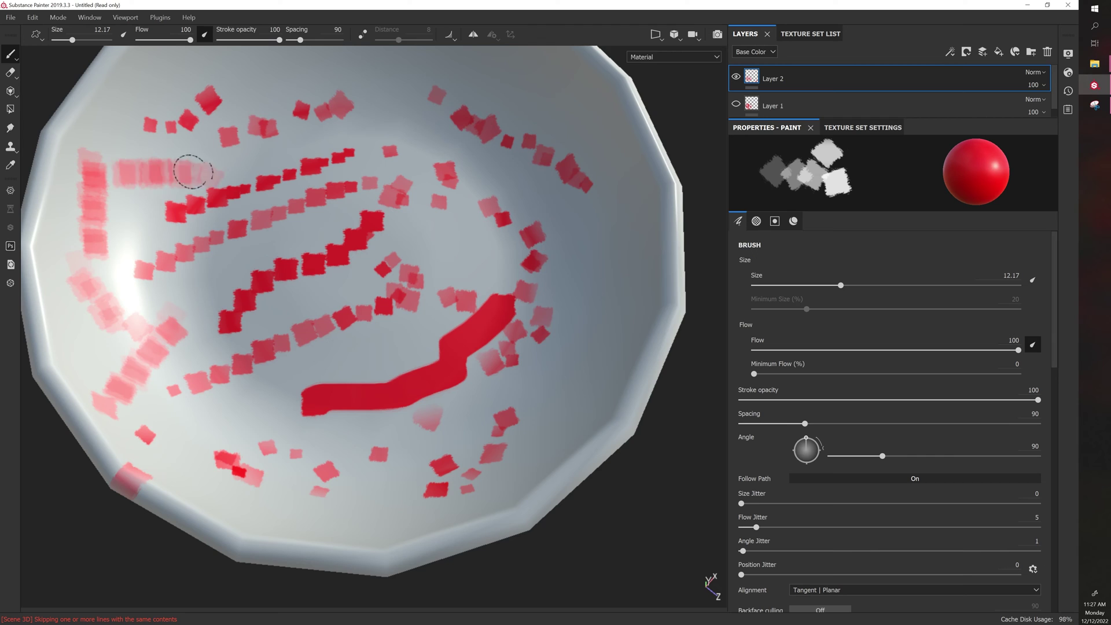
click(144, 216)
mouse_move(145, 216)
mouse_down()
mouse_move(122, 245)
mouse_move(156, 211)
mouse_up()
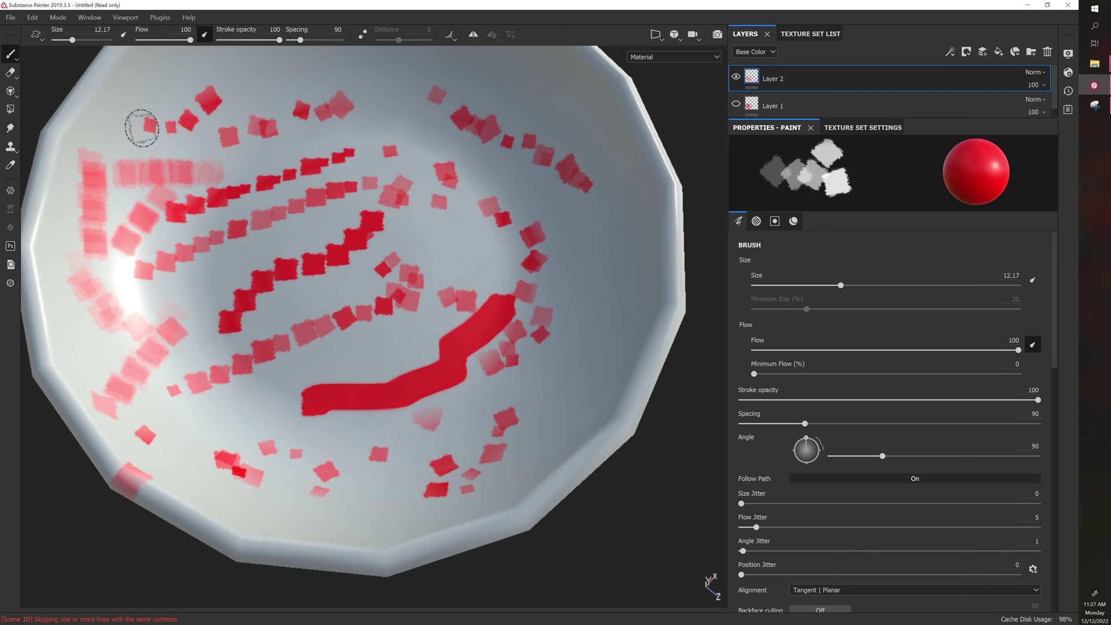
mouse_move(81, 104)
mouse_down()
mouse_move(133, 141)
mouse_move(109, 120)
mouse_move(136, 132)
mouse_up()
mouse_move(211, 454)
mouse_down()
mouse_move(224, 433)
mouse_move(265, 403)
mouse_move(394, 345)
mouse_move(408, 307)
mouse_move(390, 283)
mouse_move(331, 270)
mouse_move(281, 292)
mouse_move(254, 339)
mouse_move(256, 386)
mouse_move(292, 429)
mouse_move(327, 447)
mouse_move(389, 445)
mouse_move(446, 426)
mouse_move(539, 362)
mouse_move(570, 251)
mouse_move(534, 199)
mouse_move(482, 180)
mouse_move(422, 217)
mouse_move(438, 272)
mouse_up()
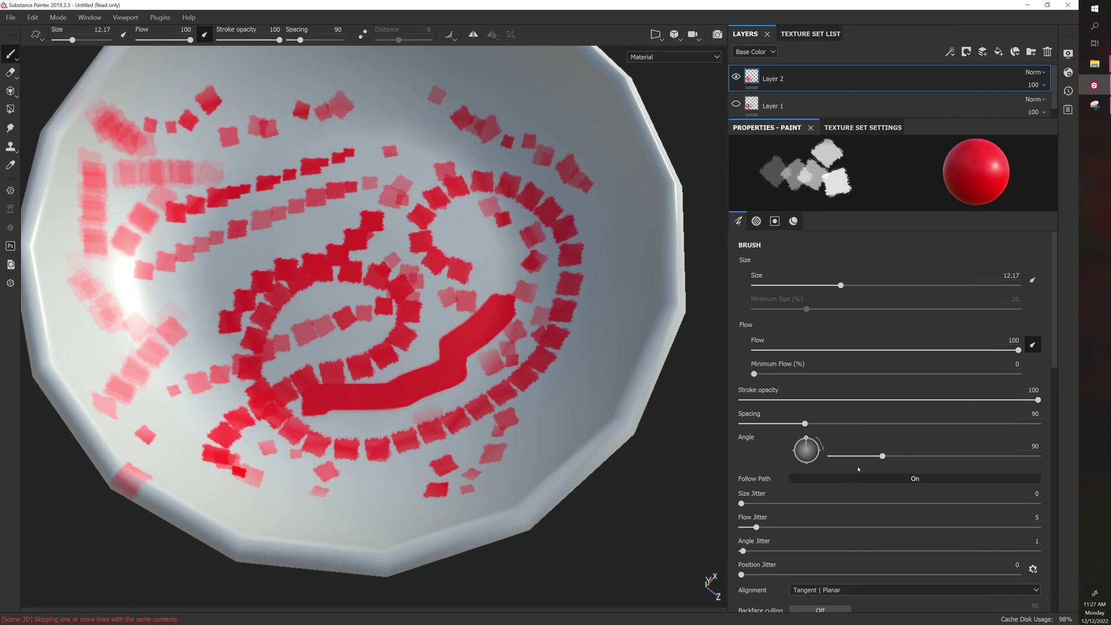
Set the brush angle to 16.
mouse_move(882, 456)
mouse_down()
mouse_move(903, 456)
mouse_move(874, 456)
mouse_move(893, 456)
mouse_up()
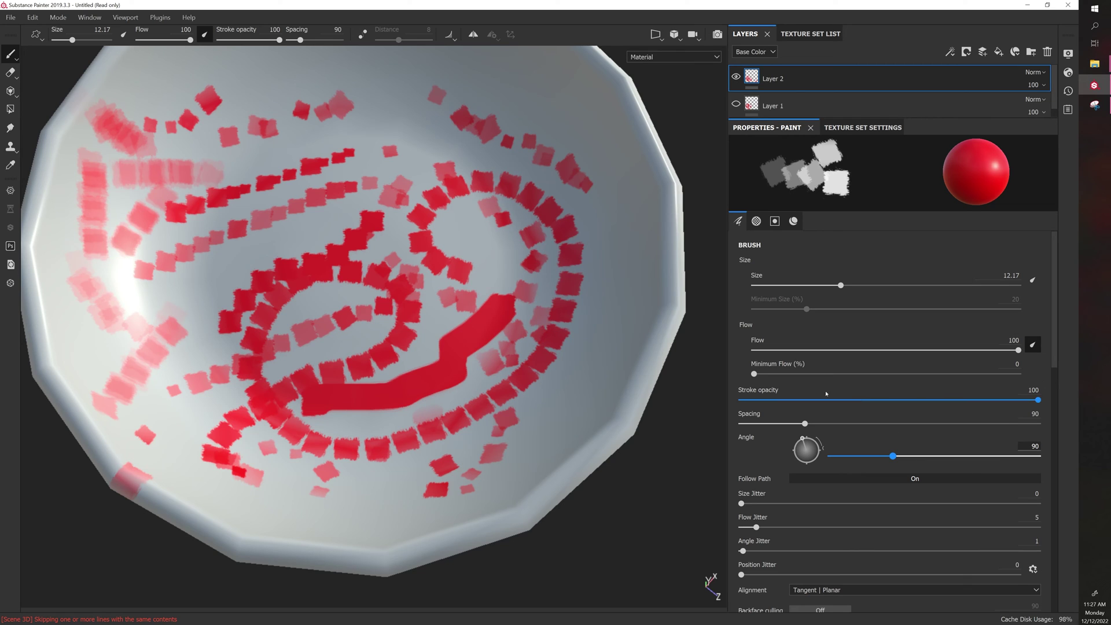
key(ctrl+z)
key(ctrl+z)
key(ctrl+z)
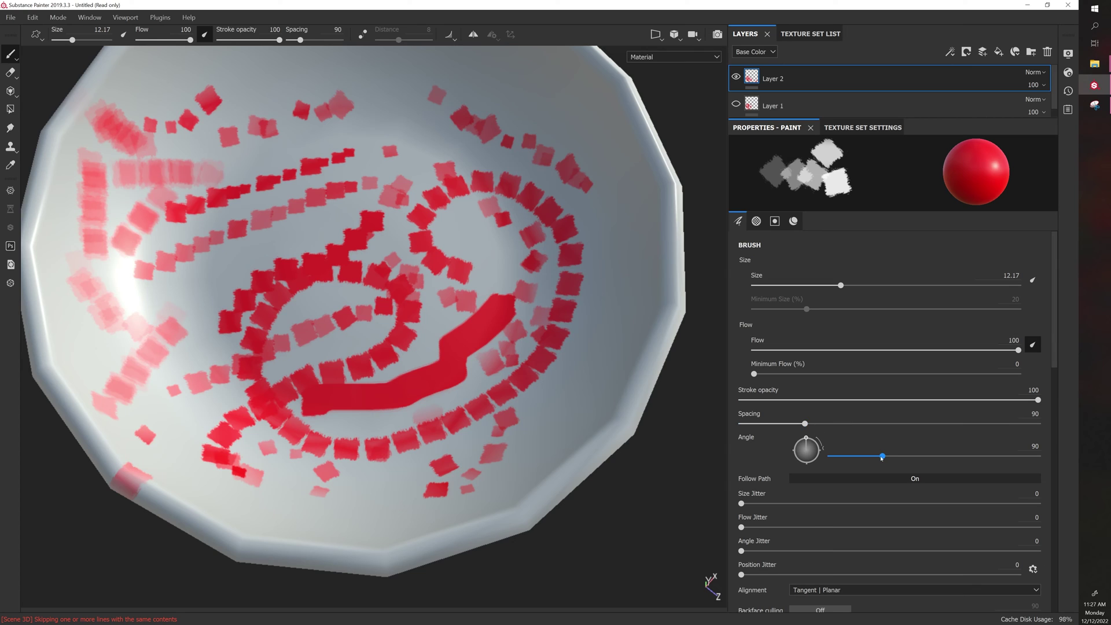
drag(810, 444, 824, 446)
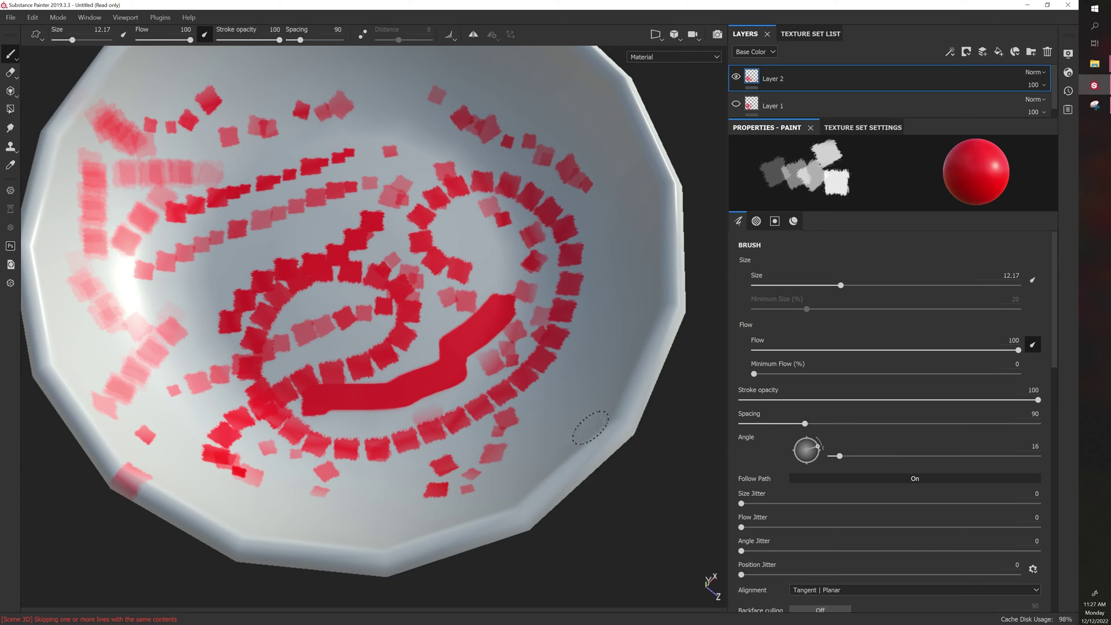
Paint rows of red squares along the lower rim and across the upper bowl at angle 16.
mouse_move(461, 521)
mouse_down()
mouse_move(422, 536)
mouse_move(321, 525)
mouse_up()
scroll(257, 182, down, 3)
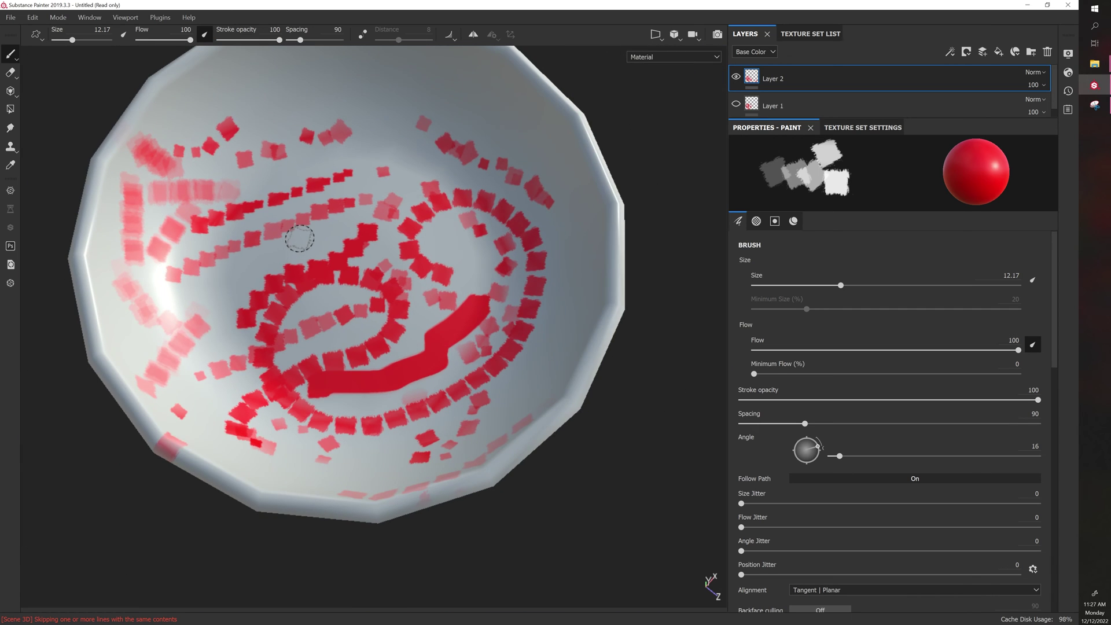
mouse_move(380, 108)
mouse_down()
mouse_move(336, 157)
mouse_move(296, 167)
mouse_move(260, 158)
mouse_up()
drag(362, 90, 235, 89)
Paint rows of tilted red squares across the upper area at angles 109 and 135.
drag(839, 456, 894, 456)
drag(364, 62, 234, 62)
drag(889, 462, 894, 449)
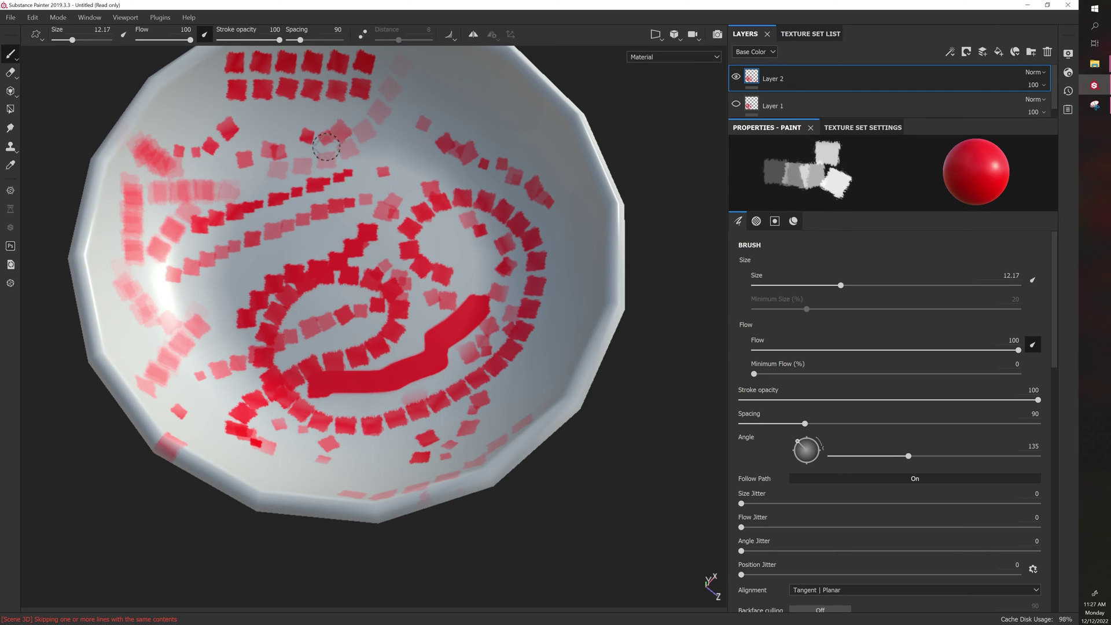
drag(352, 117, 248, 118)
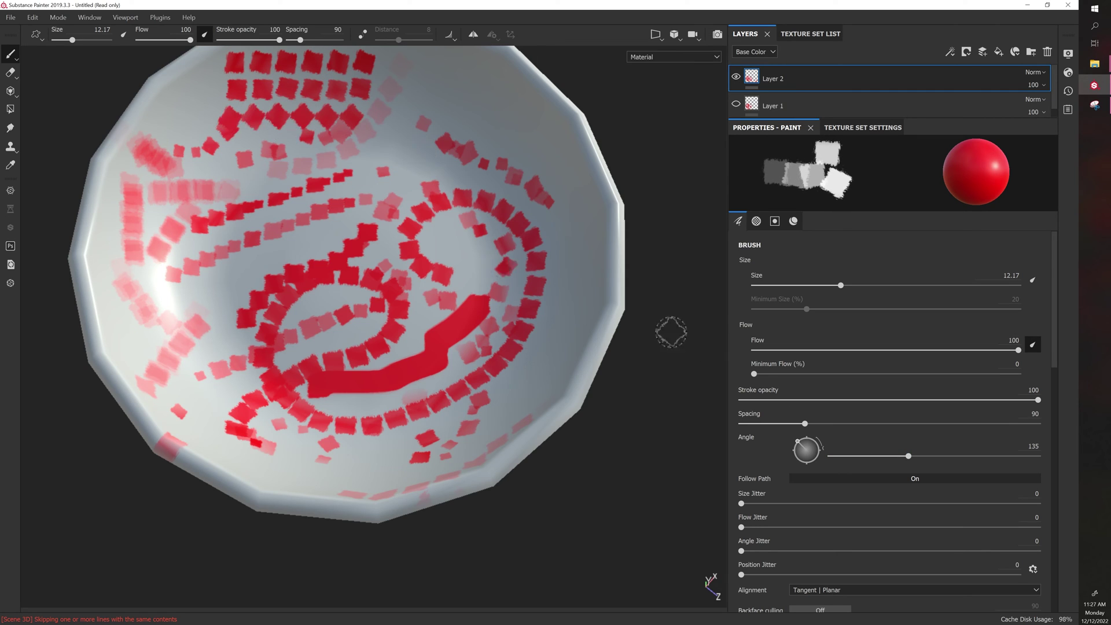
mouse_move(486, 91)
mouse_down()
mouse_move(422, 110)
mouse_move(379, 191)
mouse_move(289, 249)
mouse_up()
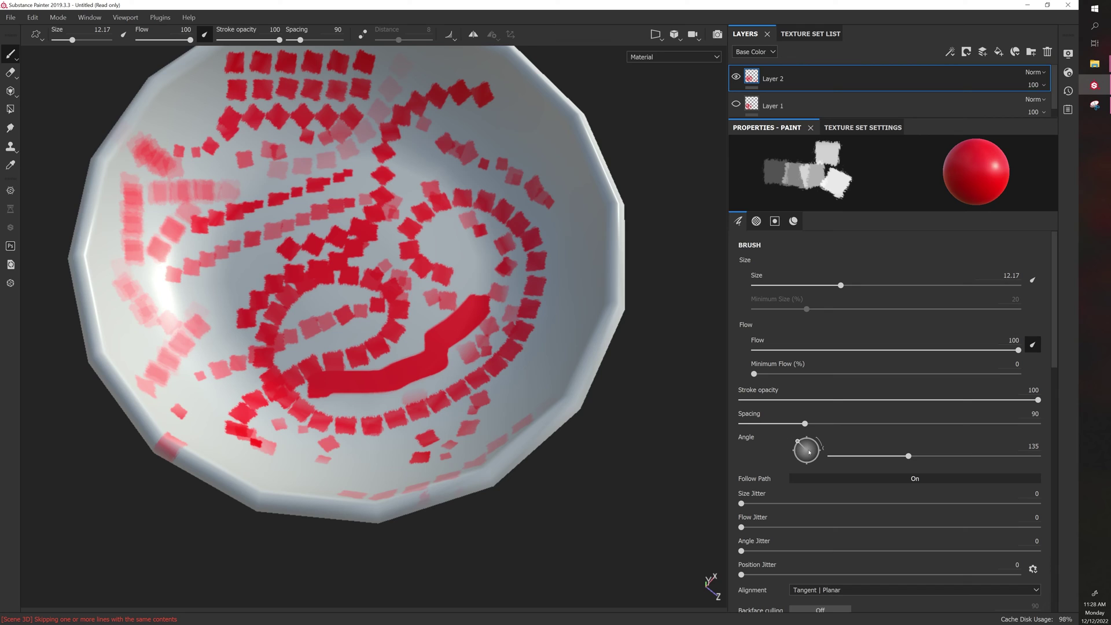
scroll(826, 508, down, 3)
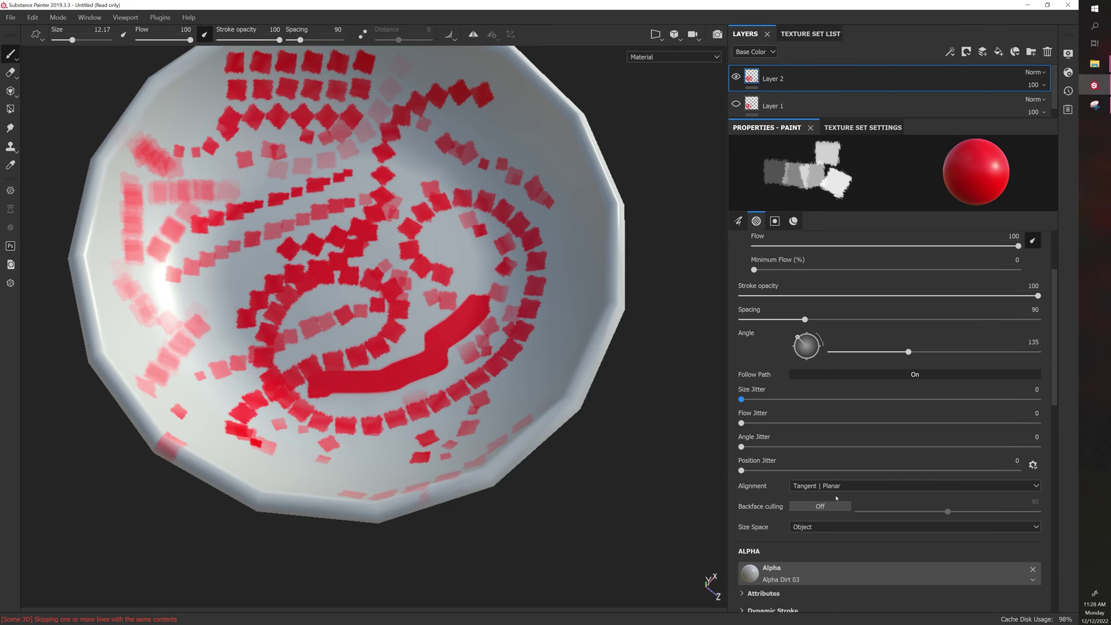
Turn backface culling on and paint stamps near the bowl's lower-right rim.
click(835, 508)
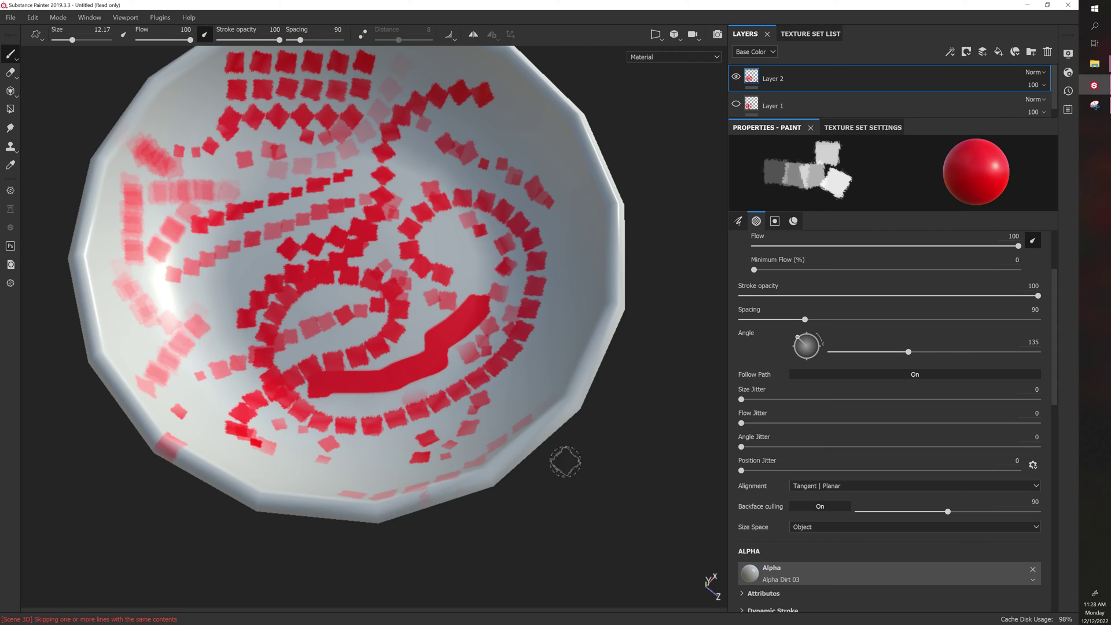
drag(559, 438, 553, 389)
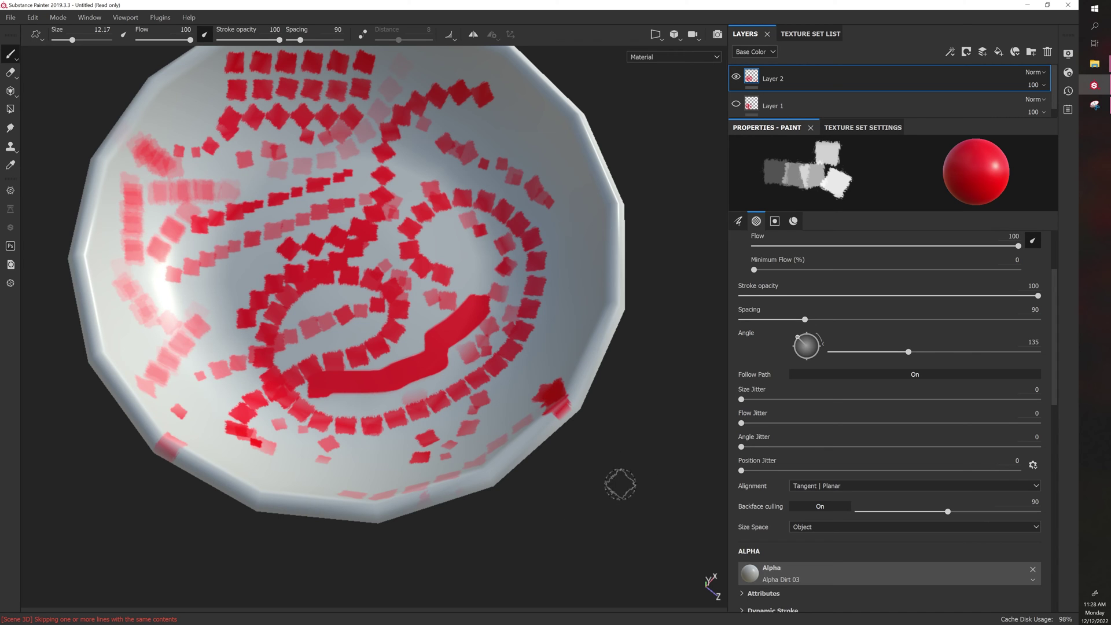
mouse_move(625, 506)
alt+mouse_down()
mouse_move(496, 300)
mouse_move(491, 361)
mouse_move(467, 267)
mouse_move(298, 214)
mouse_move(312, 278)
alt+mouse_up()
mouse_move(262, 199)
alt+mouse_down()
mouse_move(563, 446)
mouse_move(515, 440)
alt+mouse_up()
Enlarge the brush to 23.93 and stamp one large red square inside the bowl.
ctrl+right_drag(429, 324, 484, 322)
click(439, 301)
alt+drag(591, 510, 515, 446)
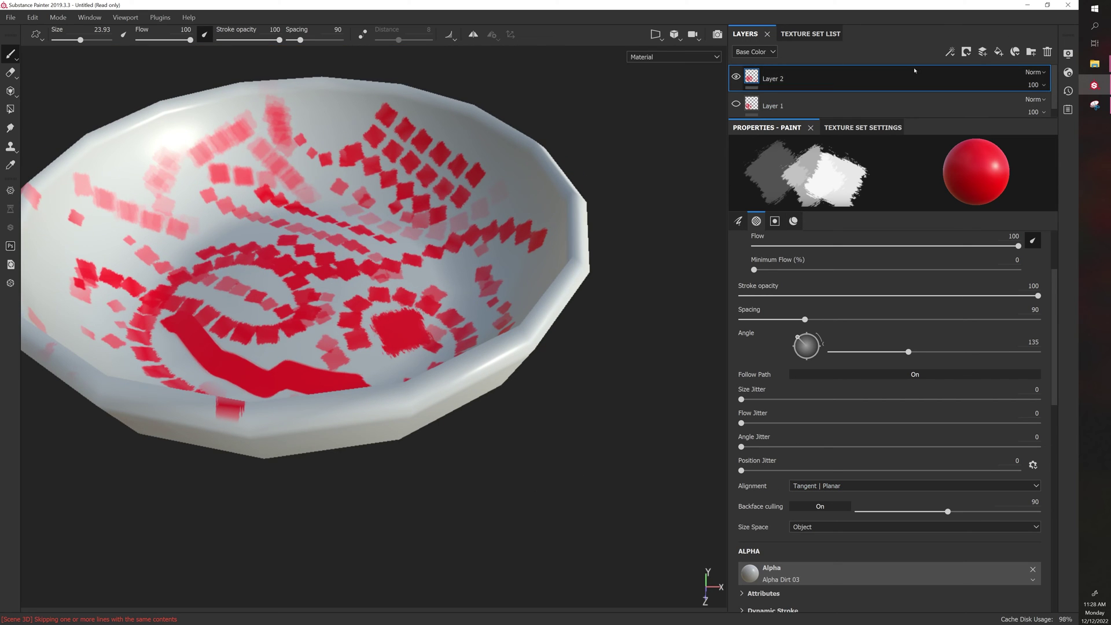
Hide Layer 2, turn backface culling off, and paint red strokes inside the bowl on Layer 3.
click(735, 76)
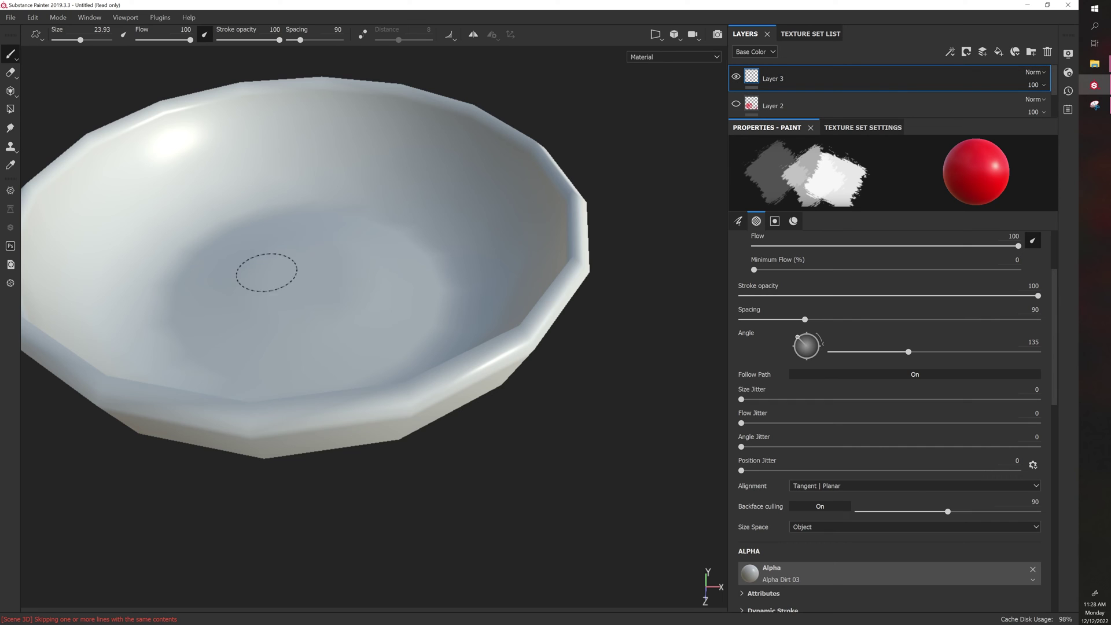
mouse_move(260, 289)
mouse_down()
mouse_move(369, 263)
mouse_move(323, 372)
mouse_up()
mouse_move(552, 514)
alt+mouse_down()
mouse_move(540, 330)
mouse_move(568, 377)
mouse_move(569, 523)
mouse_move(613, 547)
alt+mouse_up()
click(813, 507)
mouse_move(382, 281)
mouse_down()
mouse_move(446, 280)
mouse_move(441, 297)
mouse_move(577, 267)
mouse_move(577, 255)
mouse_move(543, 315)
mouse_move(546, 351)
mouse_move(520, 278)
mouse_move(546, 515)
mouse_up()
mouse_move(191, 329)
mouse_down()
mouse_move(166, 324)
mouse_move(159, 336)
mouse_move(169, 223)
mouse_up()
Paint a row of red stamps across the bowl's upper interior.
alt+drag(525, 499, 555, 436)
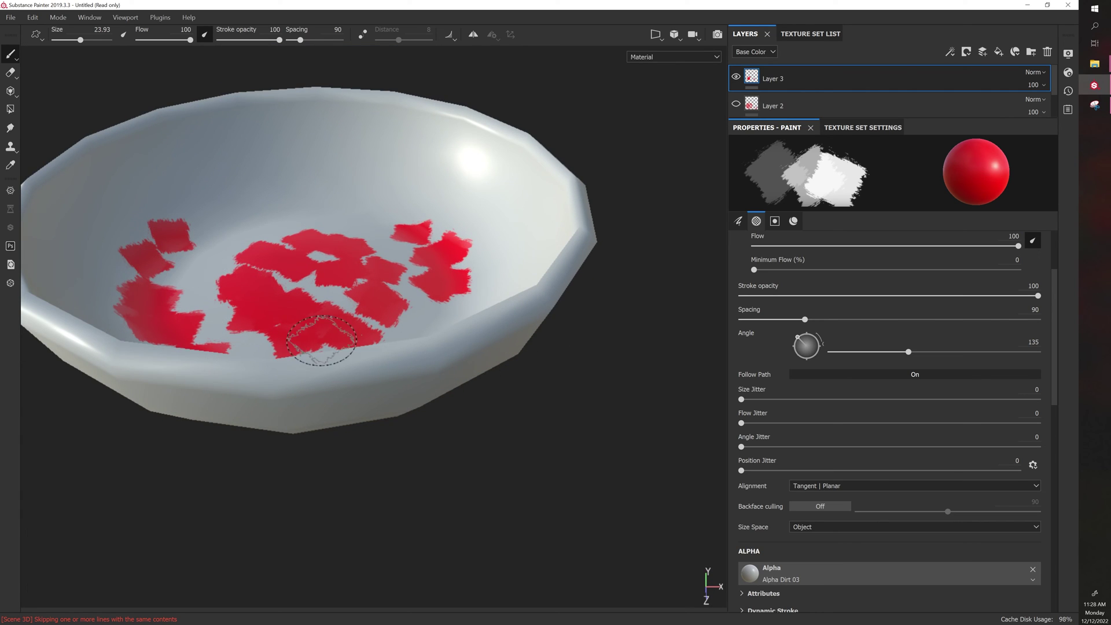
mouse_move(372, 434)
alt+mouse_down()
mouse_move(439, 323)
mouse_move(364, 377)
mouse_move(389, 373)
mouse_move(457, 496)
mouse_move(442, 526)
alt+mouse_up()
drag(230, 208, 349, 164)
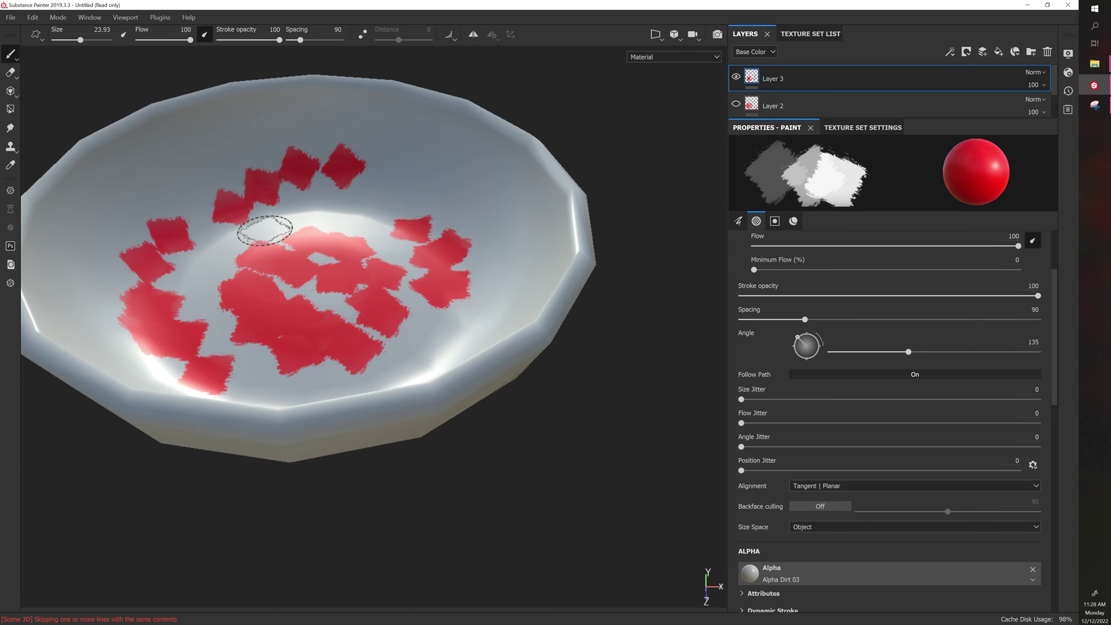
With backface culling back on, stamp a red test square on the bowl's outer wall.
mouse_move(509, 461)
alt+mouse_down()
mouse_move(384, 314)
mouse_move(248, 209)
mouse_move(364, 310)
mouse_move(290, 347)
mouse_move(256, 209)
mouse_move(322, 303)
mouse_move(255, 289)
mouse_move(138, 405)
alt+mouse_up()
scroll(541, 174, up, 2)
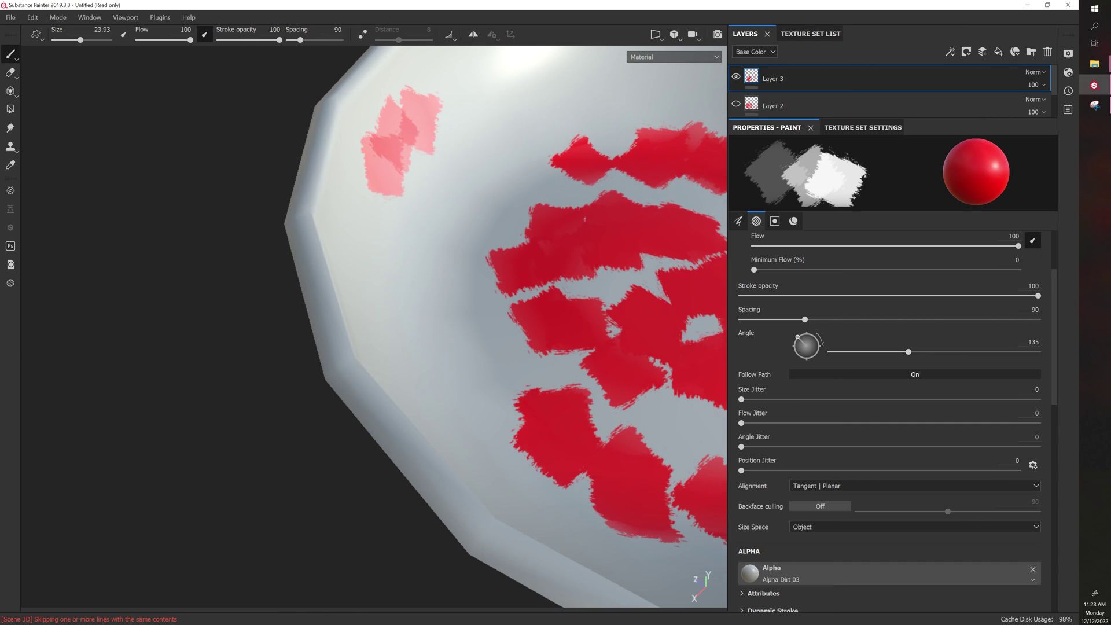
click(820, 507)
alt+drag(459, 471, 446, 260)
click(429, 259)
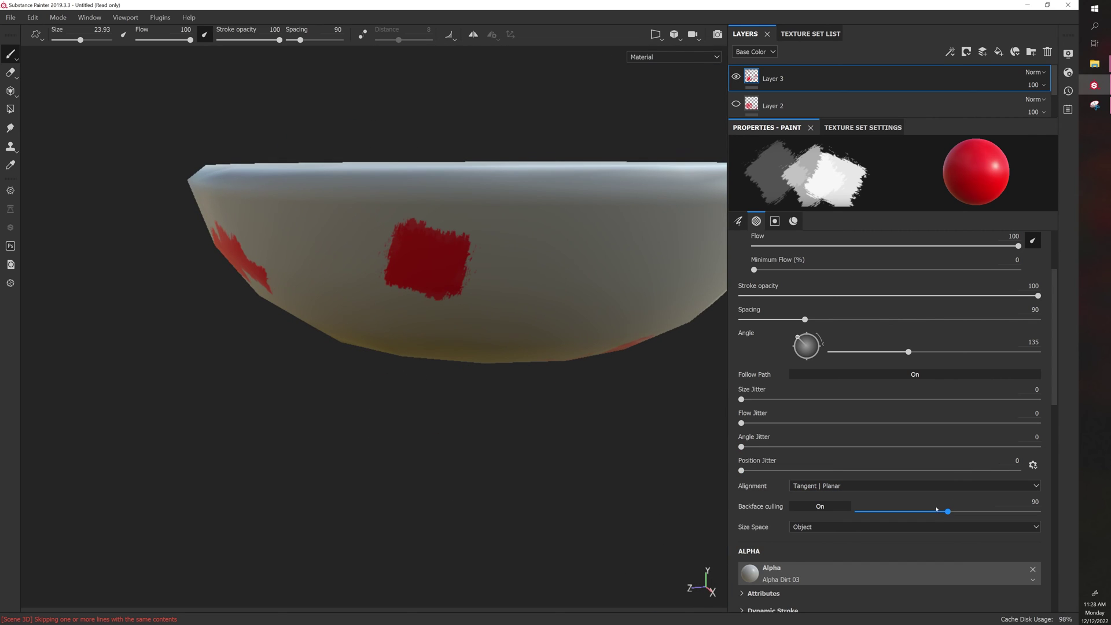
scroll(932, 509, up, 3)
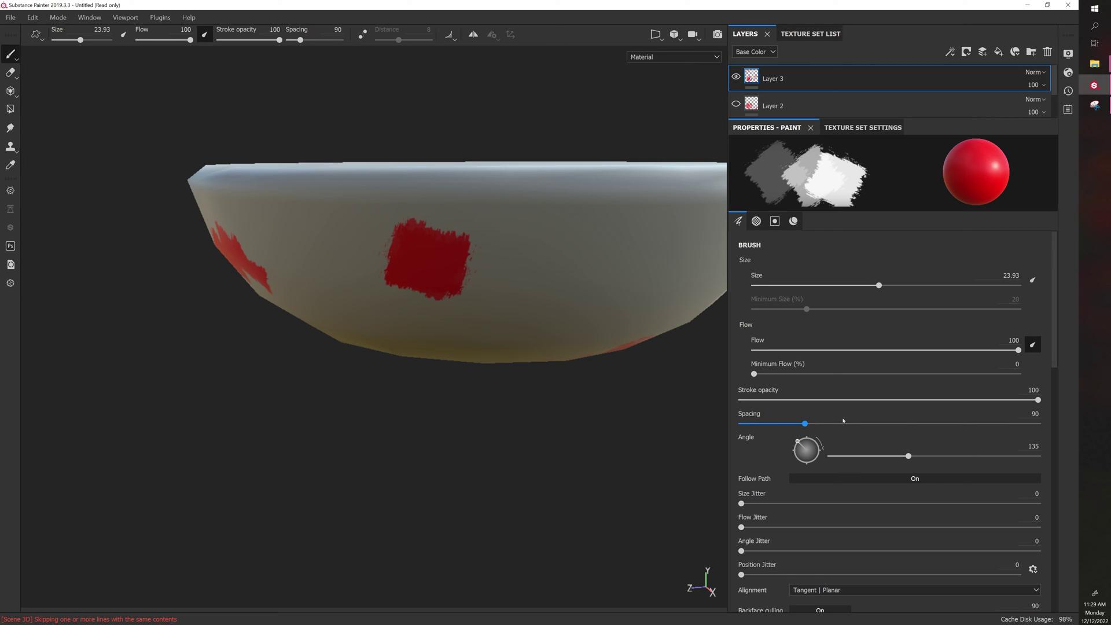
Set position jitter 100, size jitter 88, flow jitter 86 and angle jitter 180.
scroll(880, 513, down, 4)
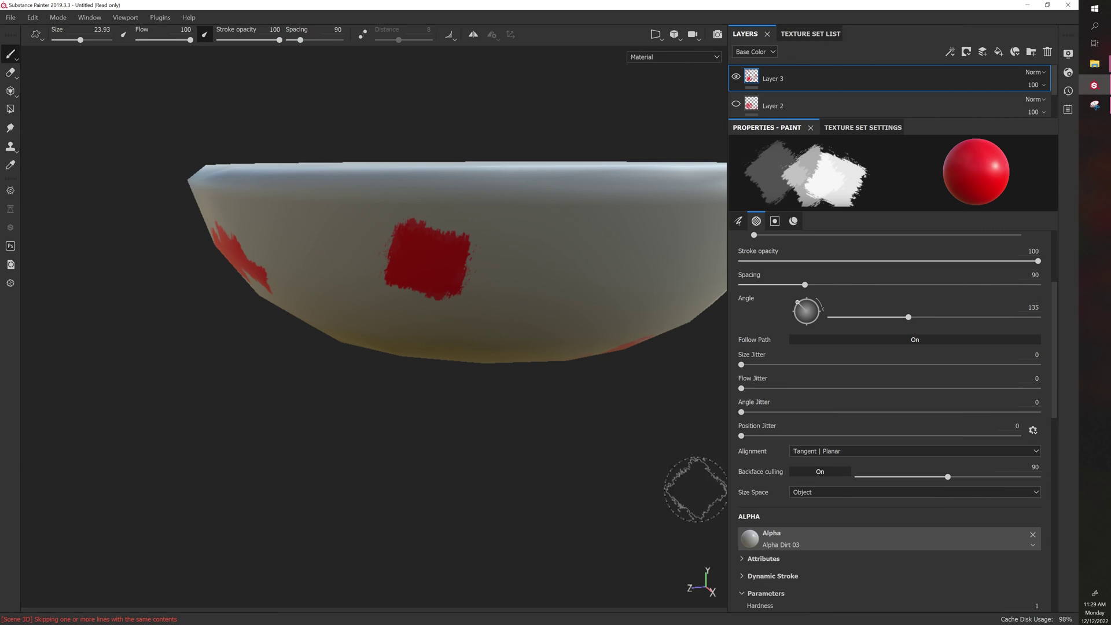
drag(772, 435, 1020, 436)
drag(741, 364, 962, 381)
drag(742, 388, 996, 388)
drag(741, 412, 1038, 412)
Shrink the brush to about size 4 and paint faint jittered red dabs on the upper bowl.
alt+drag(408, 352, 401, 439)
ctrl+right_drag(401, 439, 370, 438)
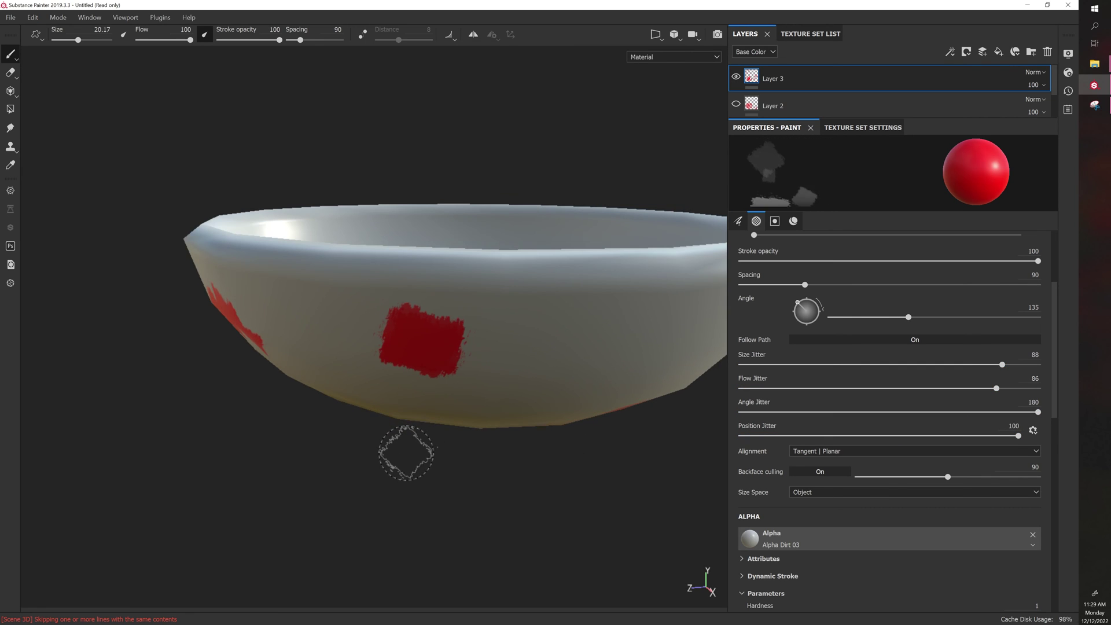
ctrl+right_drag(541, 351, 534, 352)
mouse_move(533, 352)
mouse_down()
mouse_move(564, 379)
mouse_move(401, 199)
mouse_move(375, 274)
mouse_move(376, 218)
mouse_up()
mouse_move(377, 219)
alt+right_down()
mouse_move(392, 268)
mouse_move(364, 312)
alt+right_up()
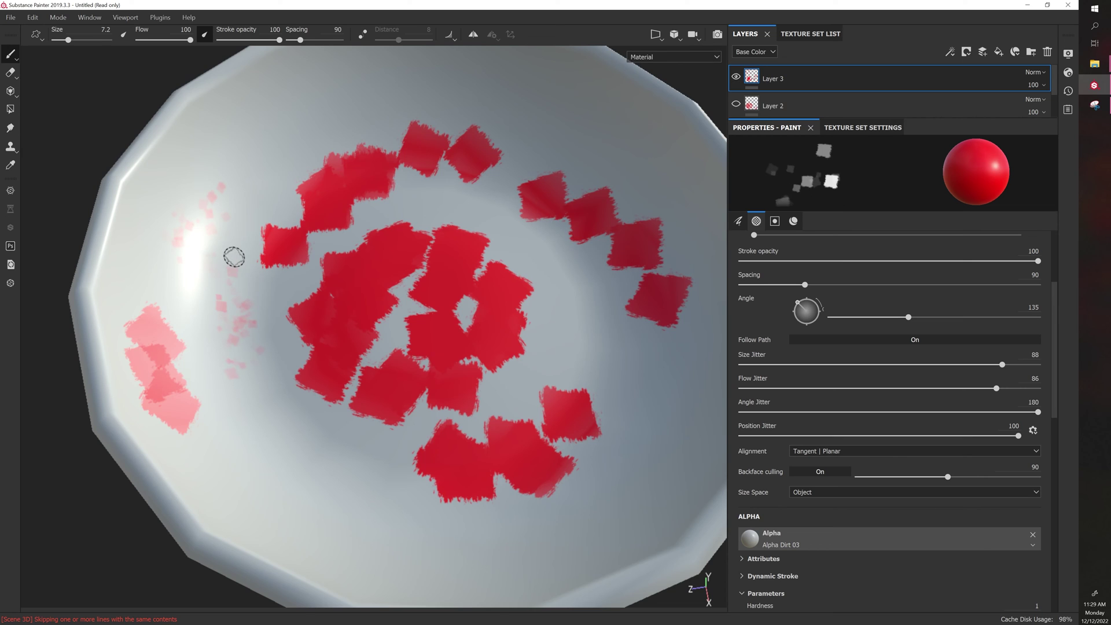
Paint faint red dab trails and clusters on the lower-left bowl at brush size 9.5.
ctrl+right_drag(234, 257, 239, 256)
mouse_move(243, 412)
mouse_down()
mouse_move(301, 490)
mouse_move(315, 561)
mouse_up()
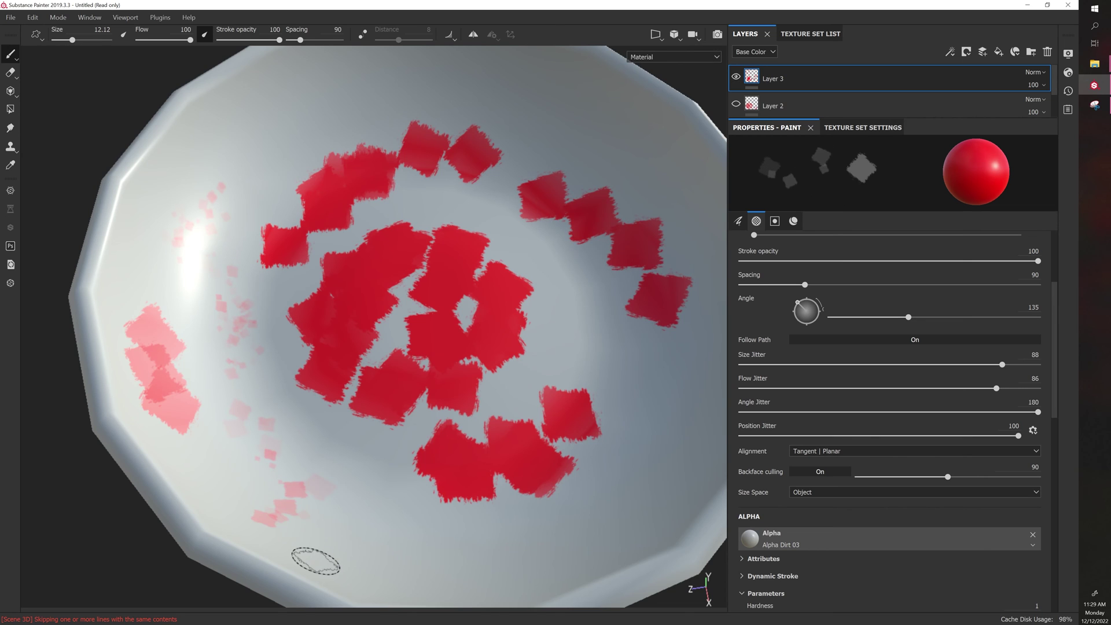
alt+right_drag(315, 560, 281, 405)
alt+drag(280, 404, 168, 389)
ctrl+right_drag(296, 449, 288, 449)
mouse_move(254, 457)
mouse_down()
mouse_move(224, 498)
mouse_move(280, 530)
mouse_up()
mouse_move(225, 445)
mouse_down()
mouse_move(263, 417)
mouse_move(307, 463)
mouse_up()
alt+drag(255, 340, 237, 326)
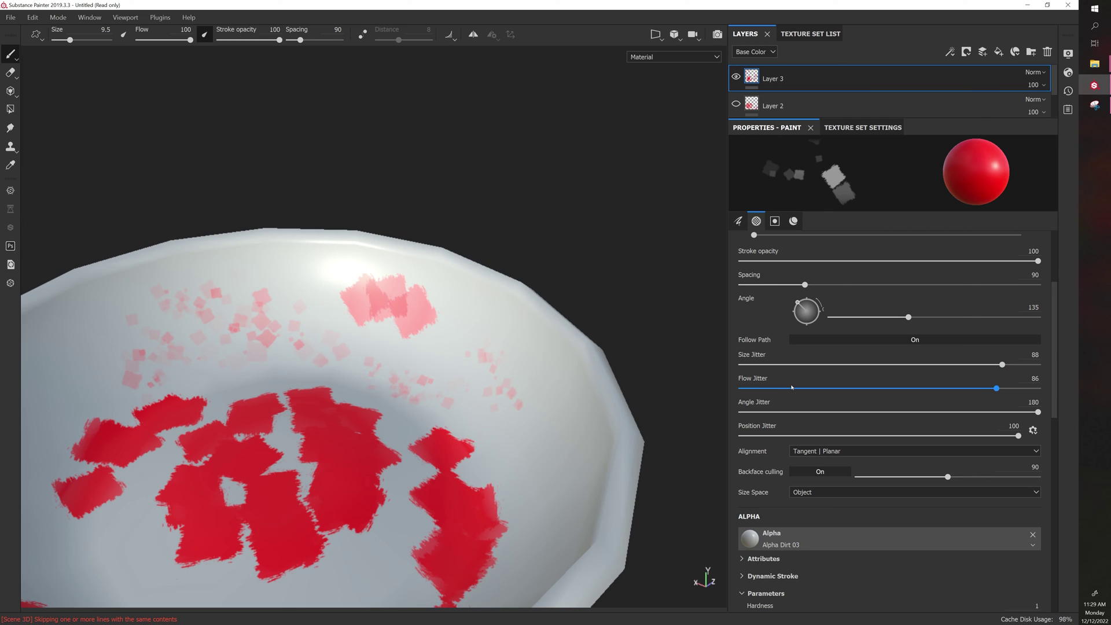
scroll(791, 387, up, 3)
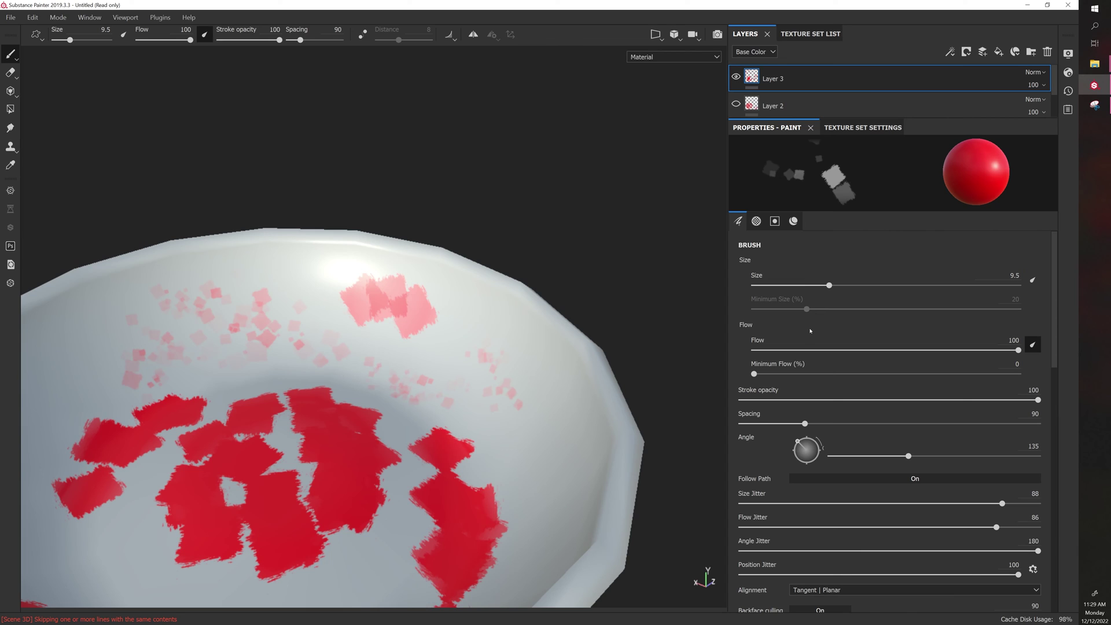
Hide Layer 3, make Fill layer 1's base colour bright cyan, and add a black mask.
click(736, 77)
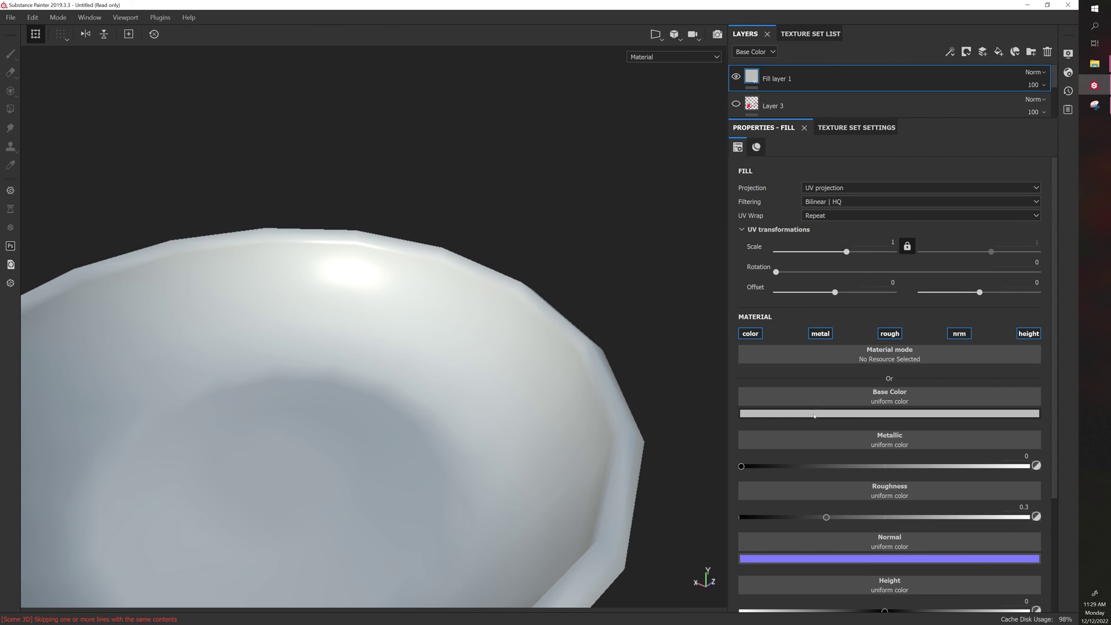
click(814, 415)
drag(917, 531, 917, 482)
click(904, 439)
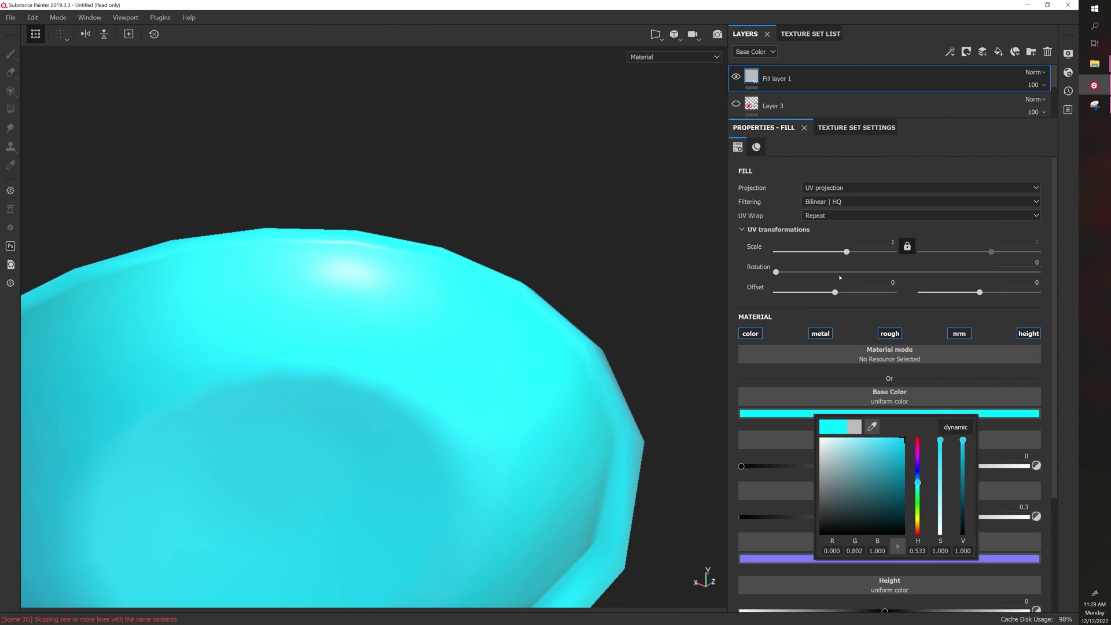
right_click(801, 77)
click(802, 94)
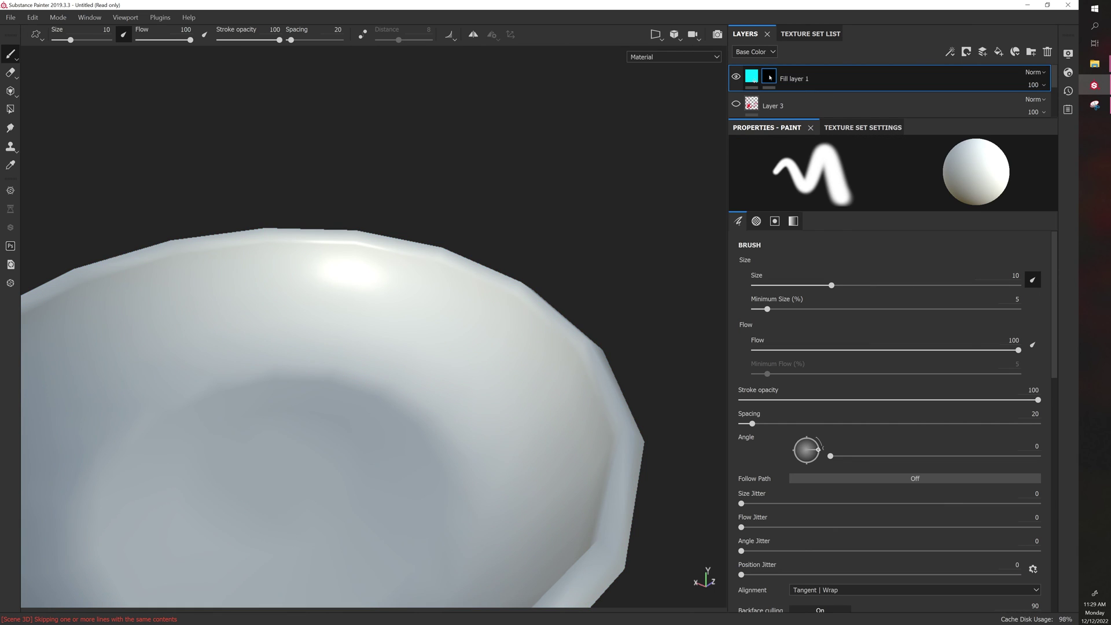
Set size jitter 21, flow jitter 30, position jitter 60, spacing 89, pressure flow, brush size 21.
drag(415, 304, 294, 411)
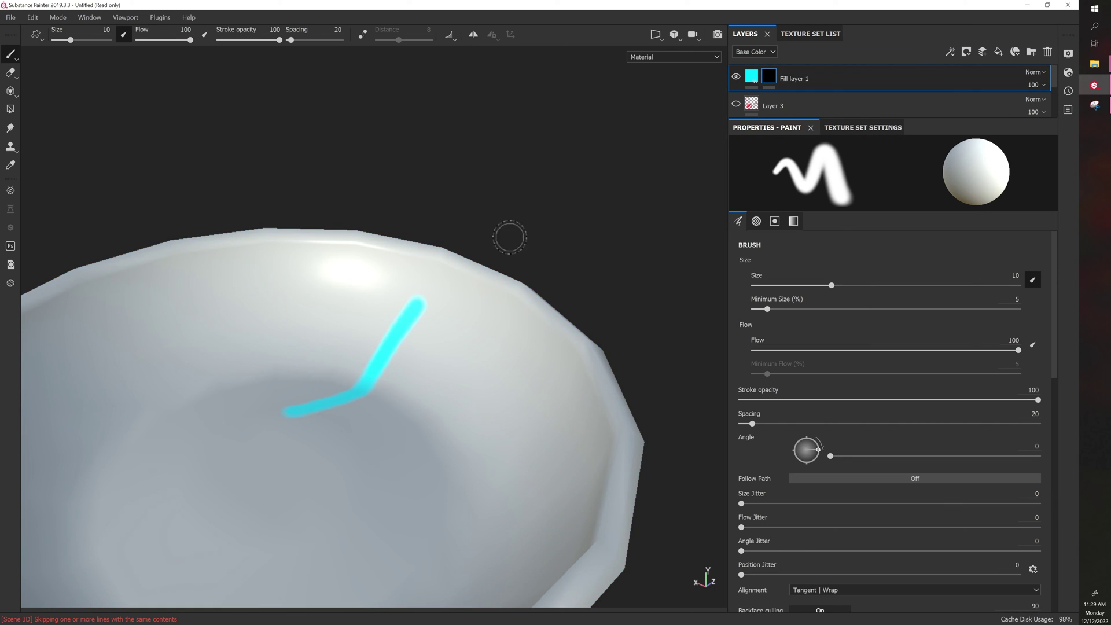
key(ctrl+z)
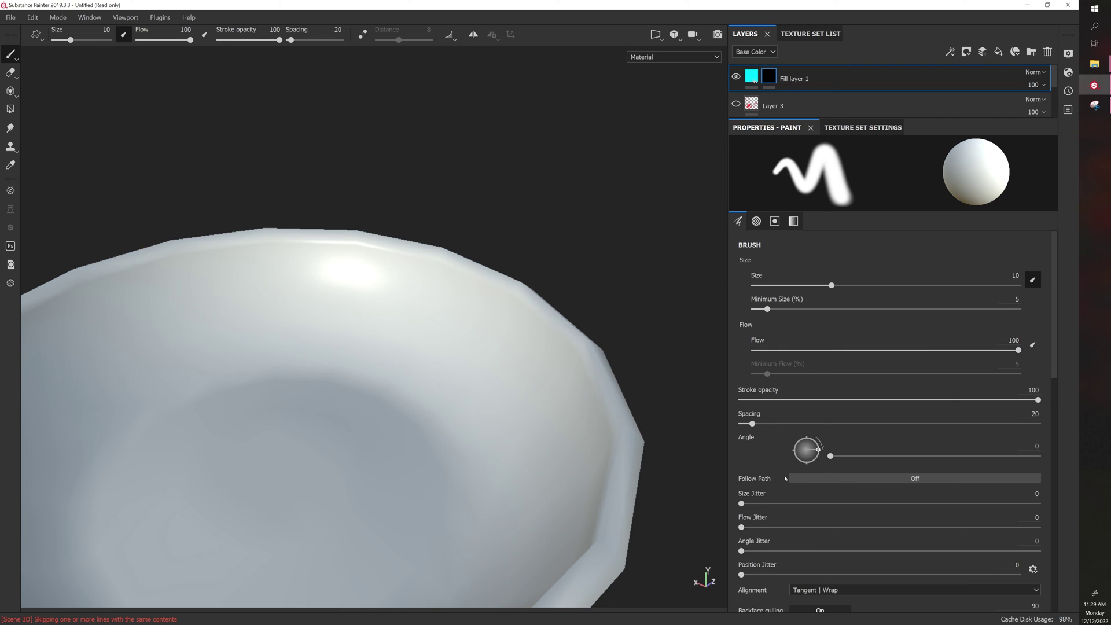
click(804, 503)
click(831, 527)
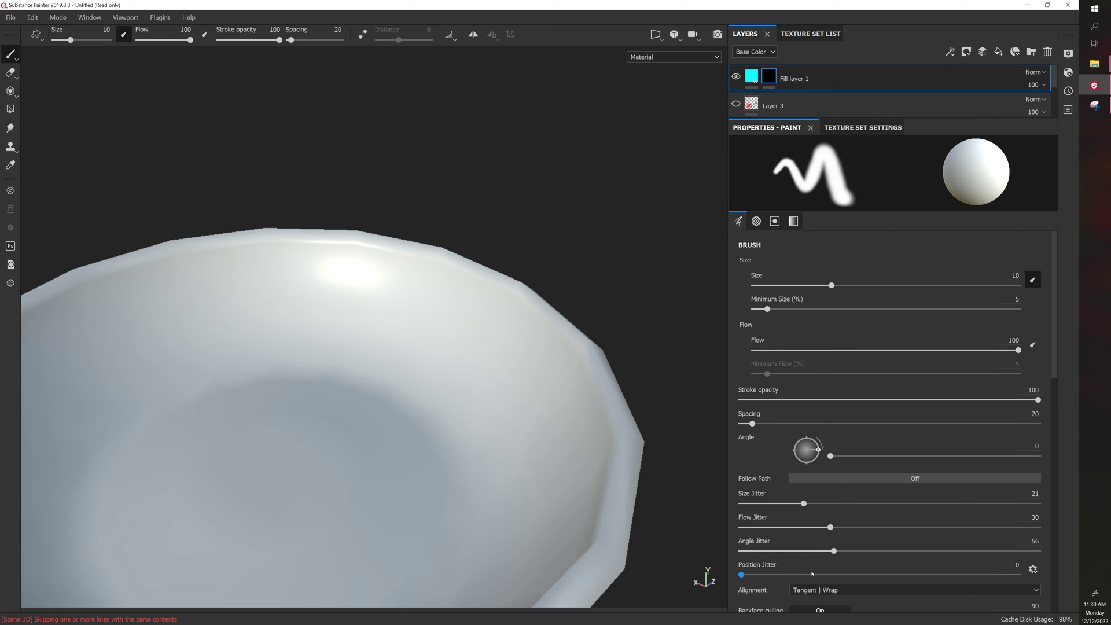
click(907, 575)
drag(752, 424, 804, 424)
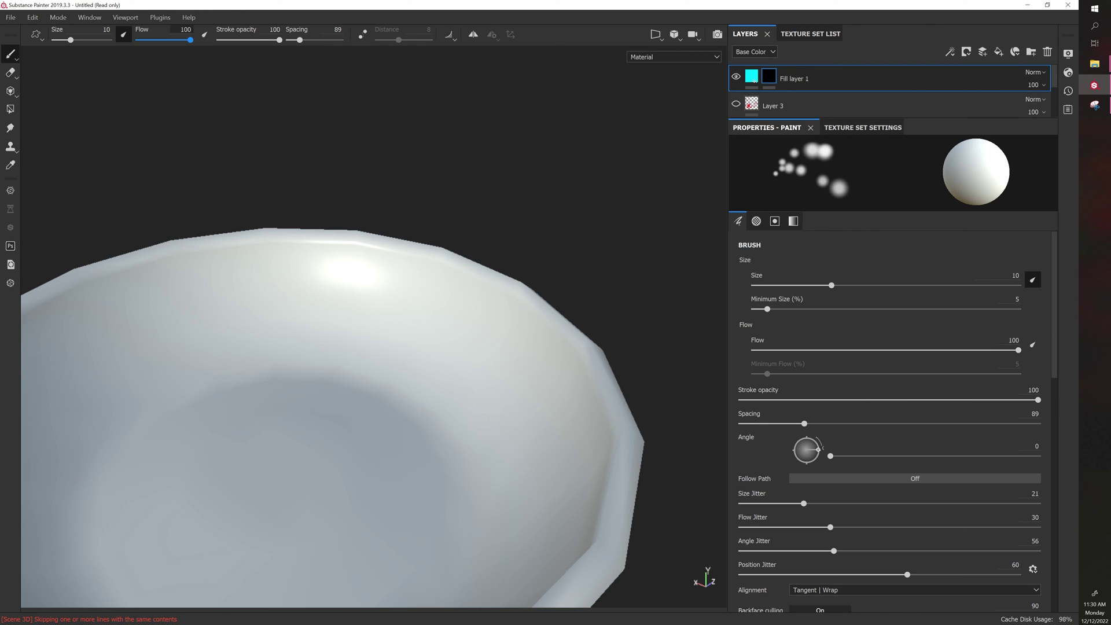
click(204, 35)
ctrl+right_drag(317, 380, 378, 327)
Reveal a looping trail and clusters of cyan dabs through the mask inside the bowl.
mouse_move(378, 327)
mouse_down()
mouse_move(351, 382)
mouse_move(256, 437)
mouse_move(242, 493)
mouse_move(347, 510)
mouse_move(387, 438)
mouse_move(416, 427)
mouse_move(402, 468)
mouse_move(405, 526)
mouse_up()
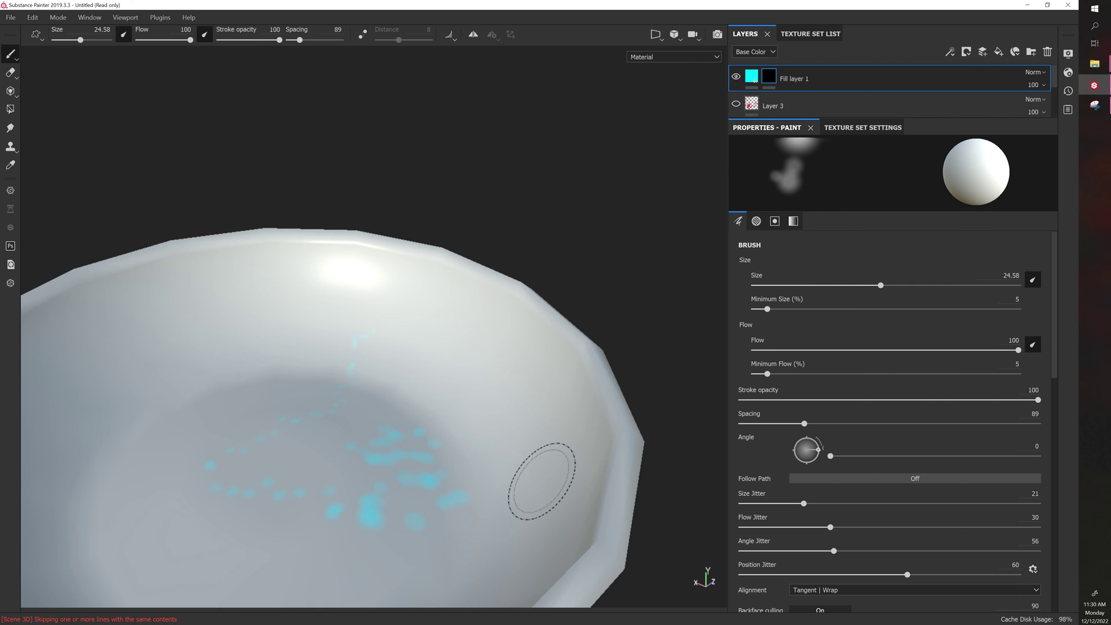
mouse_move(533, 451)
alt+mouse_down()
mouse_move(508, 471)
mouse_move(454, 459)
mouse_move(471, 417)
alt+mouse_up()
alt+drag(376, 422, 380, 369)
drag(294, 487, 253, 565)
Raise the cyan fill layer's height to about 0.63 so its dabs become bumps.
click(751, 76)
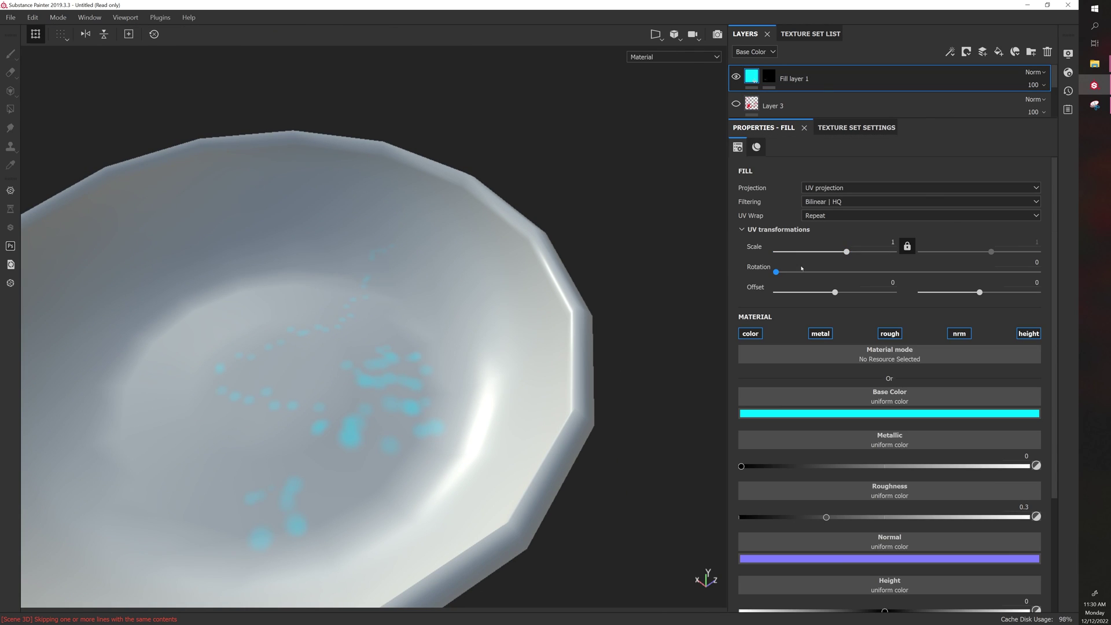
scroll(990, 452, down, 3)
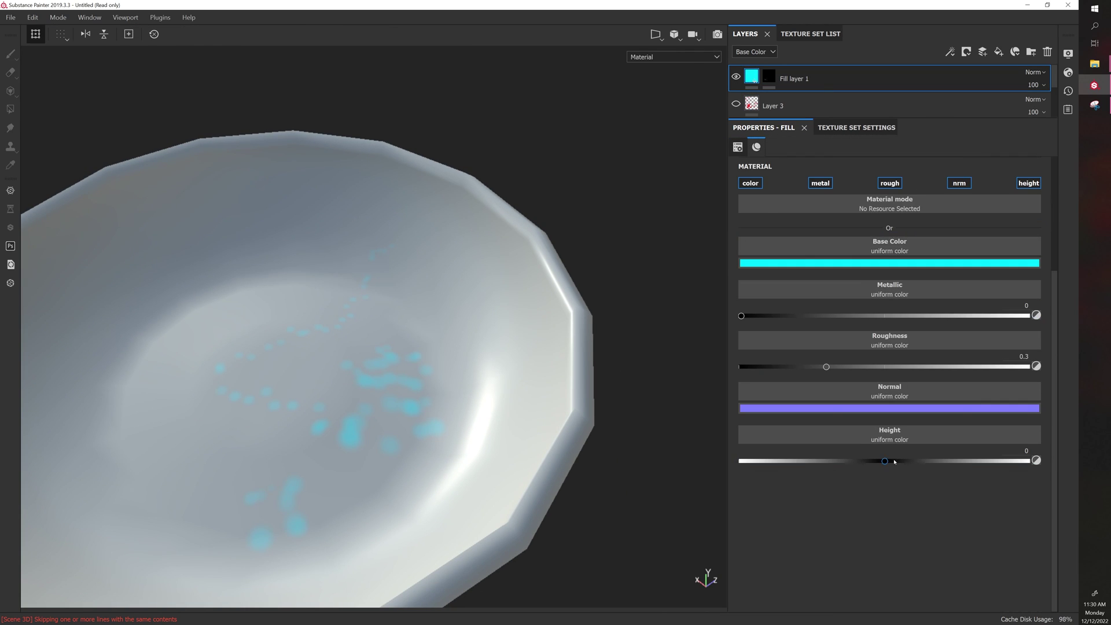
drag(885, 461, 977, 461)
Paint more cyan bumps on the mask across the lower-left, lower-right and centre of the bowl.
click(769, 75)
mouse_move(150, 369)
mouse_down()
mouse_move(149, 515)
mouse_move(179, 486)
mouse_move(340, 496)
mouse_move(238, 456)
mouse_up()
mouse_move(561, 533)
alt+mouse_down()
mouse_move(407, 488)
mouse_move(443, 544)
mouse_move(471, 459)
mouse_move(457, 440)
mouse_move(467, 464)
mouse_move(397, 434)
mouse_move(423, 463)
alt+mouse_up()
mouse_move(356, 438)
mouse_down()
mouse_move(280, 347)
mouse_move(359, 376)
mouse_move(342, 355)
mouse_move(365, 284)
mouse_up()
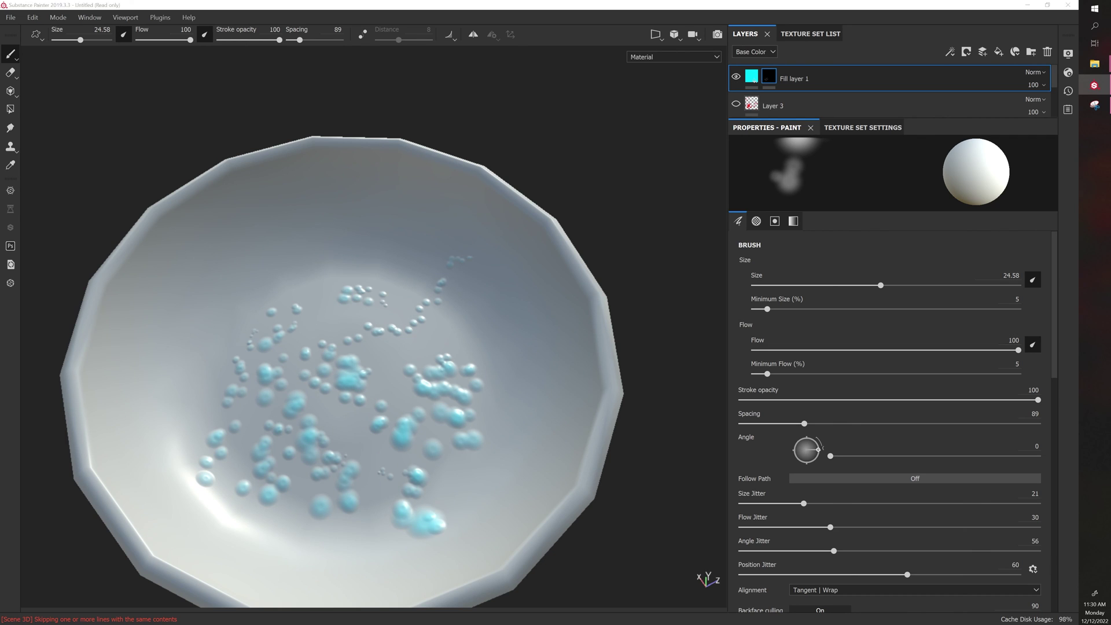
Paint cyan streaks and pressure-sized zigzags down the bowl's left side.
mouse_move(284, 243)
mouse_down()
mouse_move(260, 249)
mouse_move(262, 323)
mouse_up()
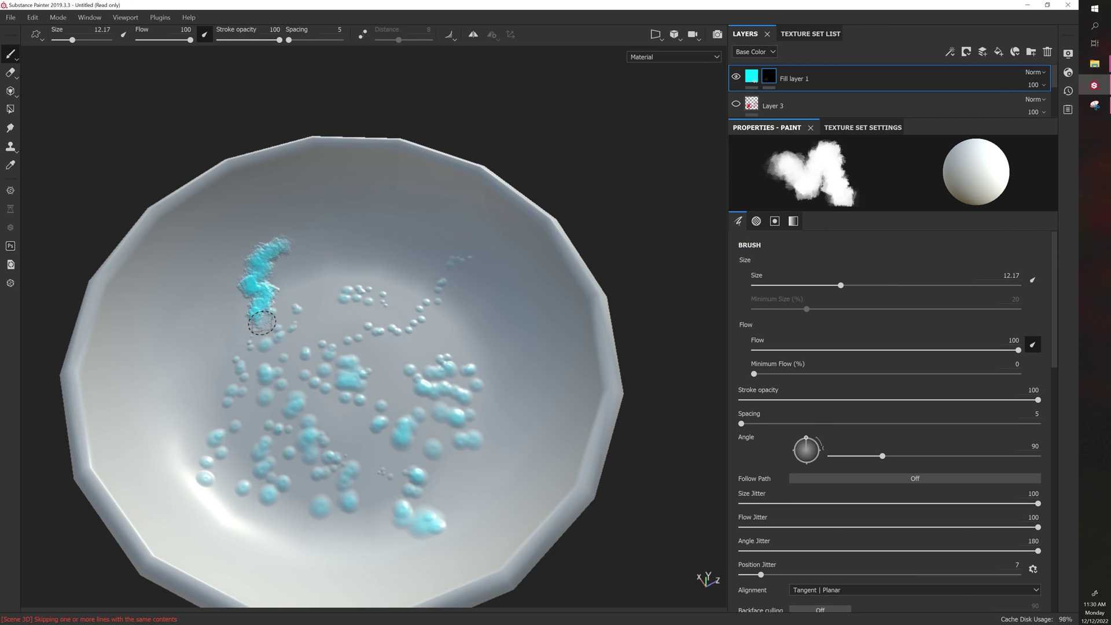
mouse_move(134, 443)
mouse_down()
mouse_move(164, 422)
mouse_move(235, 315)
mouse_up()
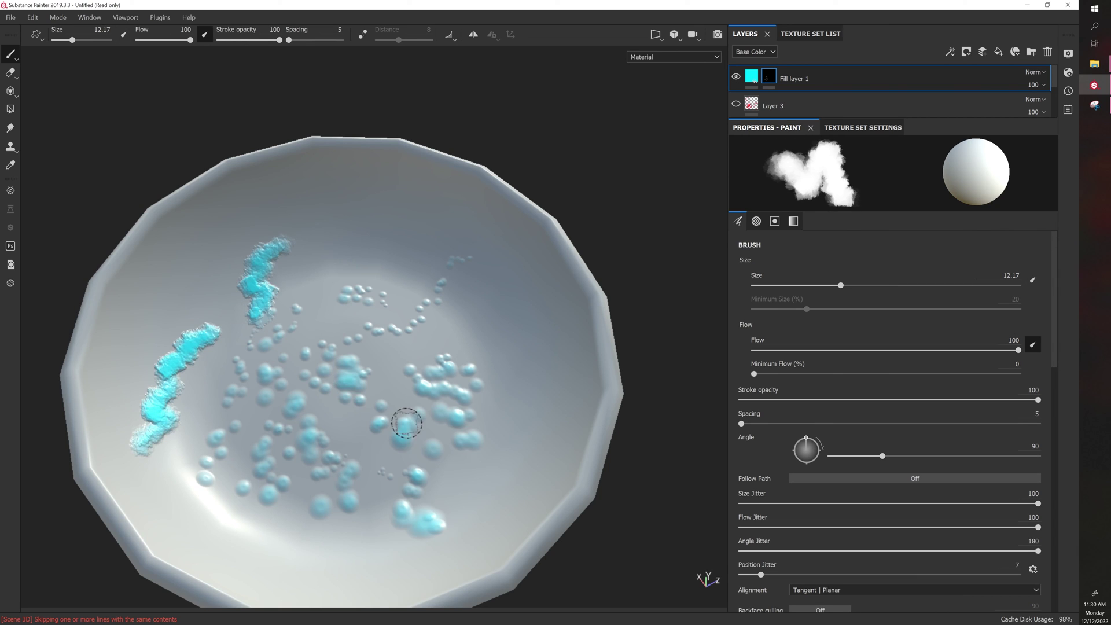
click(128, 37)
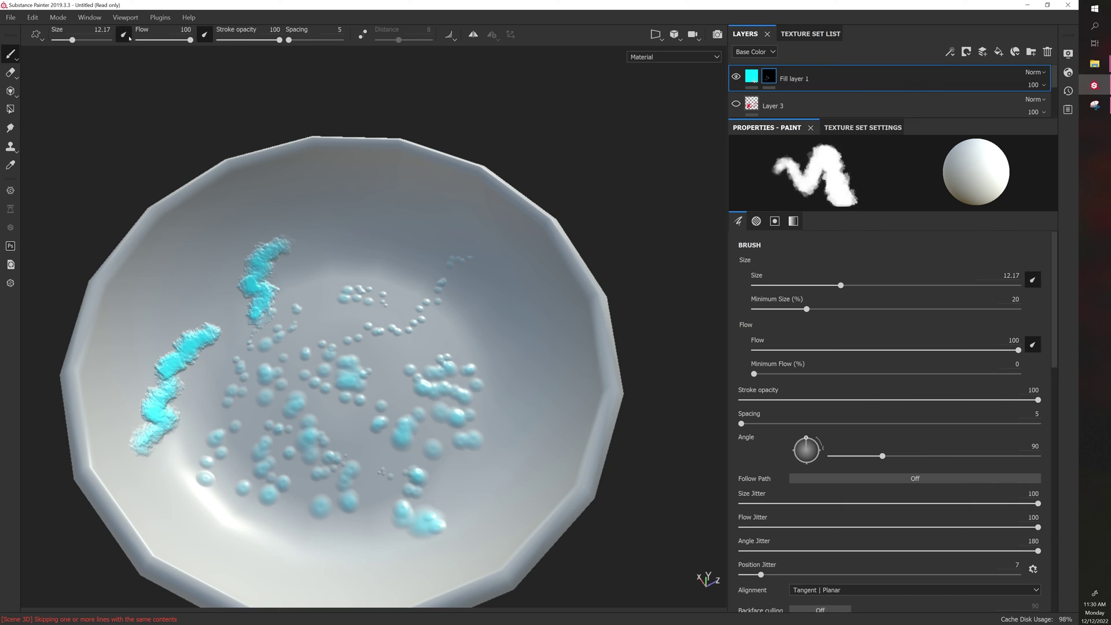
drag(156, 318, 117, 397)
drag(177, 462, 169, 531)
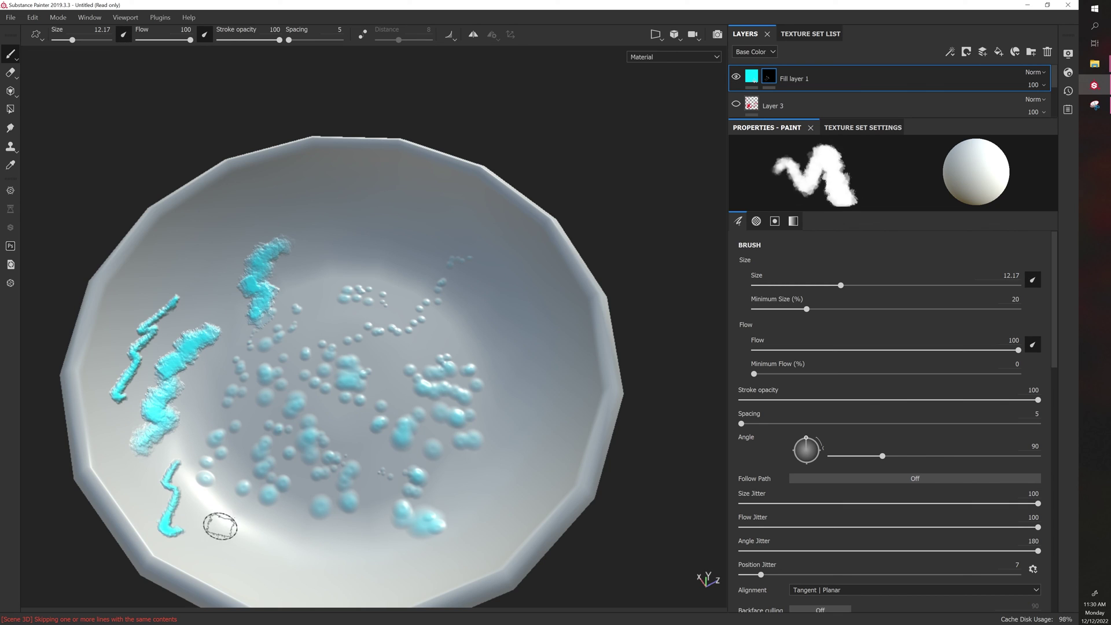
drag(218, 527, 241, 561)
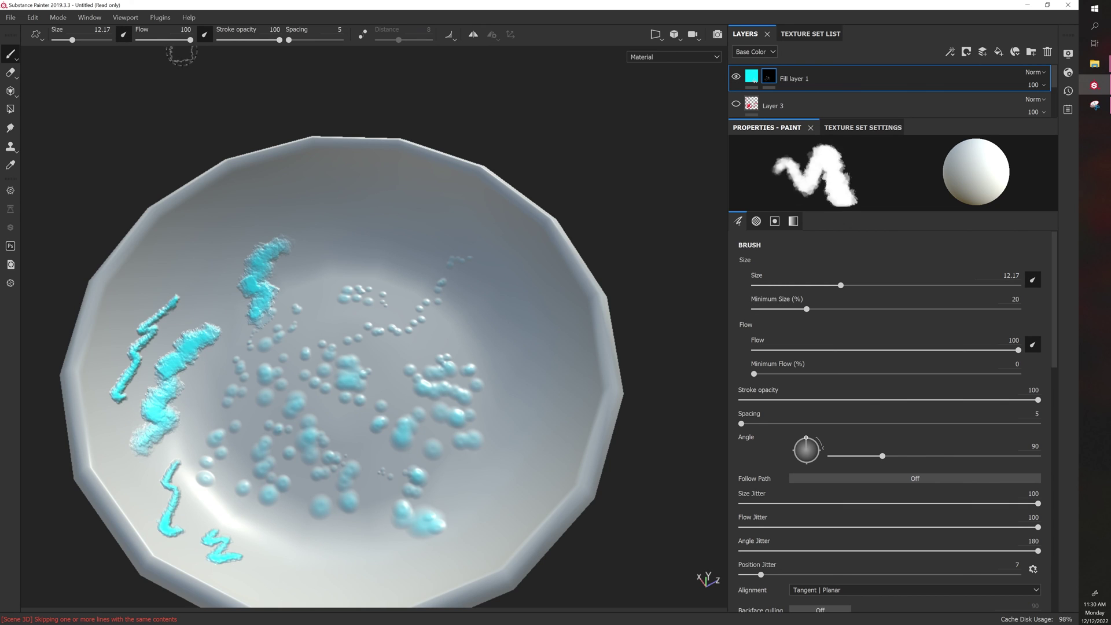
Paint a soft cyan patch near the top-right rim at flow 35, then faint squares at spacing 185.
click(157, 39)
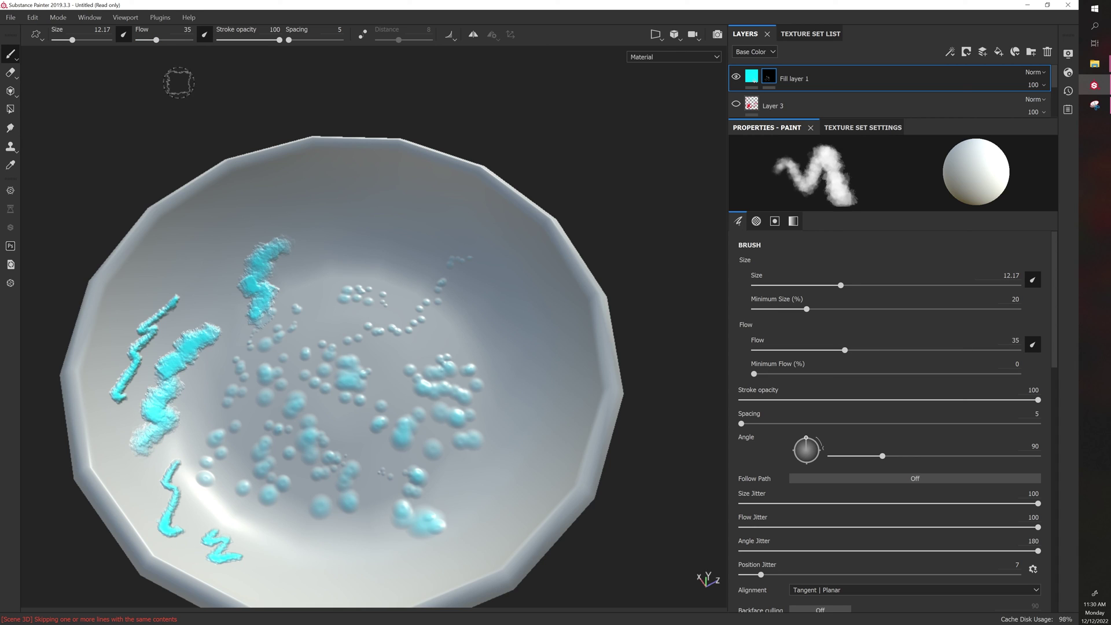
ctrl+right_drag(384, 211, 389, 223)
mouse_move(389, 224)
mouse_down()
mouse_move(399, 261)
mouse_move(412, 231)
mouse_up()
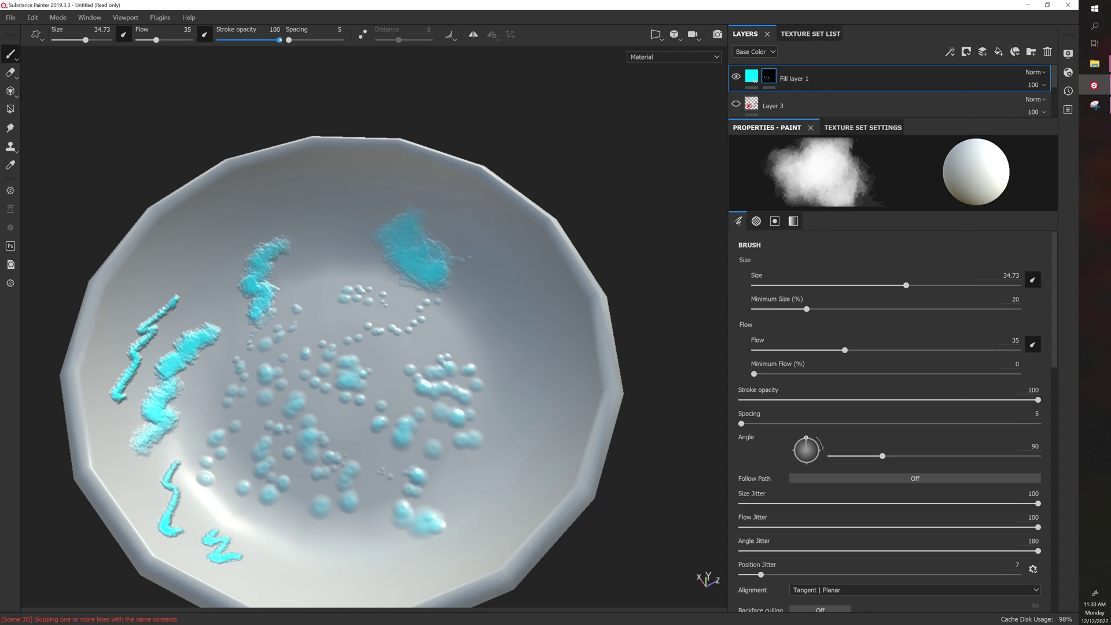
drag(289, 40, 313, 41)
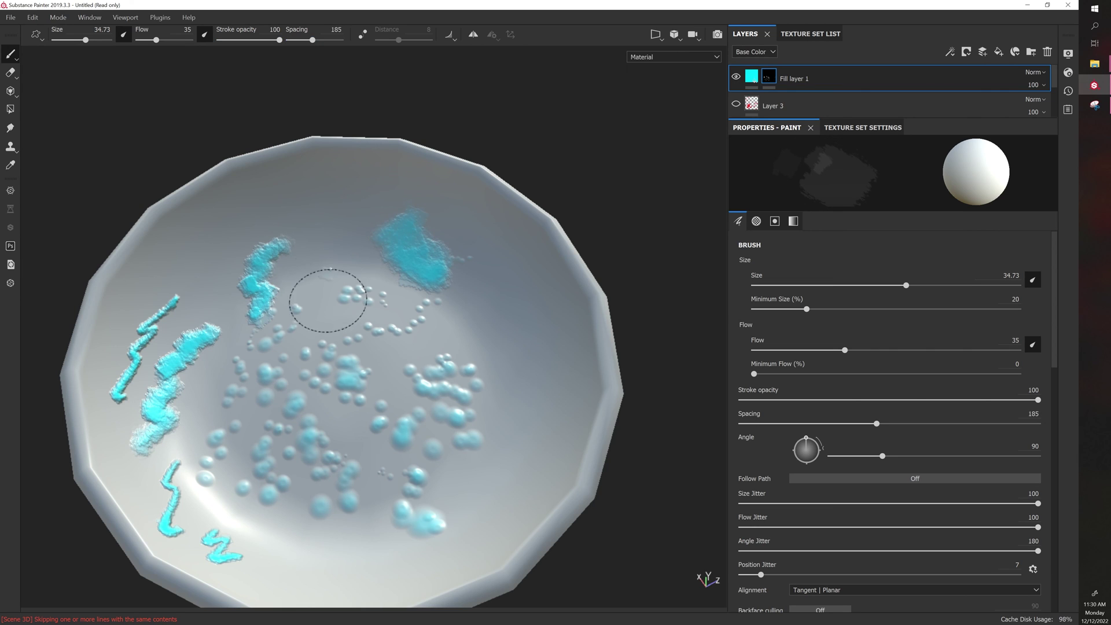
mouse_move(339, 393)
mouse_down()
mouse_move(346, 467)
mouse_move(372, 432)
mouse_move(372, 488)
mouse_move(323, 555)
mouse_move(388, 540)
mouse_move(478, 482)
mouse_move(390, 524)
mouse_move(453, 433)
mouse_move(356, 480)
mouse_move(272, 375)
mouse_move(265, 417)
mouse_move(302, 465)
mouse_move(280, 422)
mouse_up()
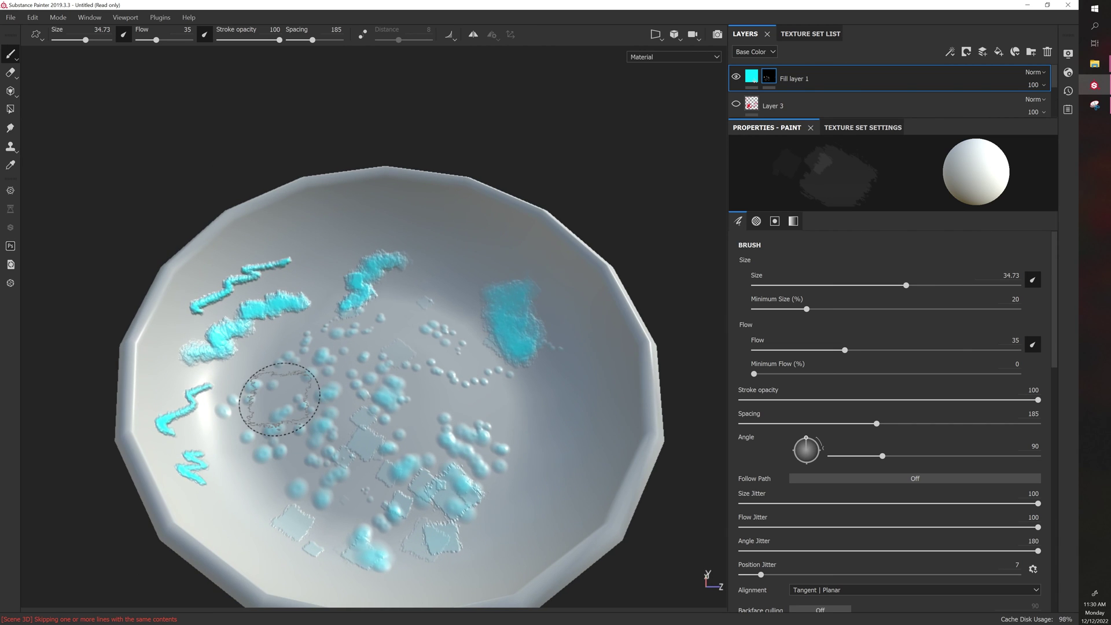